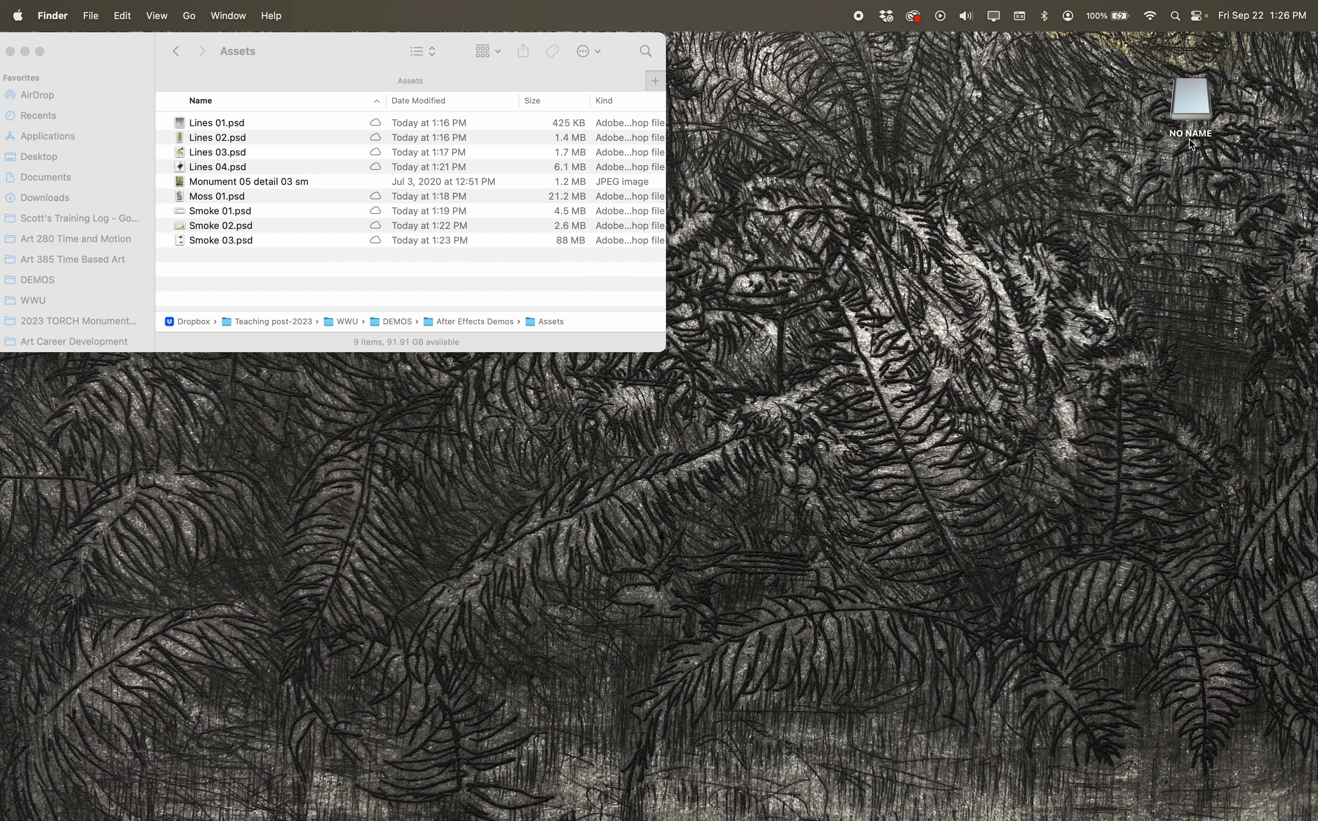
Open the NO NAME drive and create a folder on it named After Effects Projects.
{"action": "double_click", "coordinate": [1190, 115]}
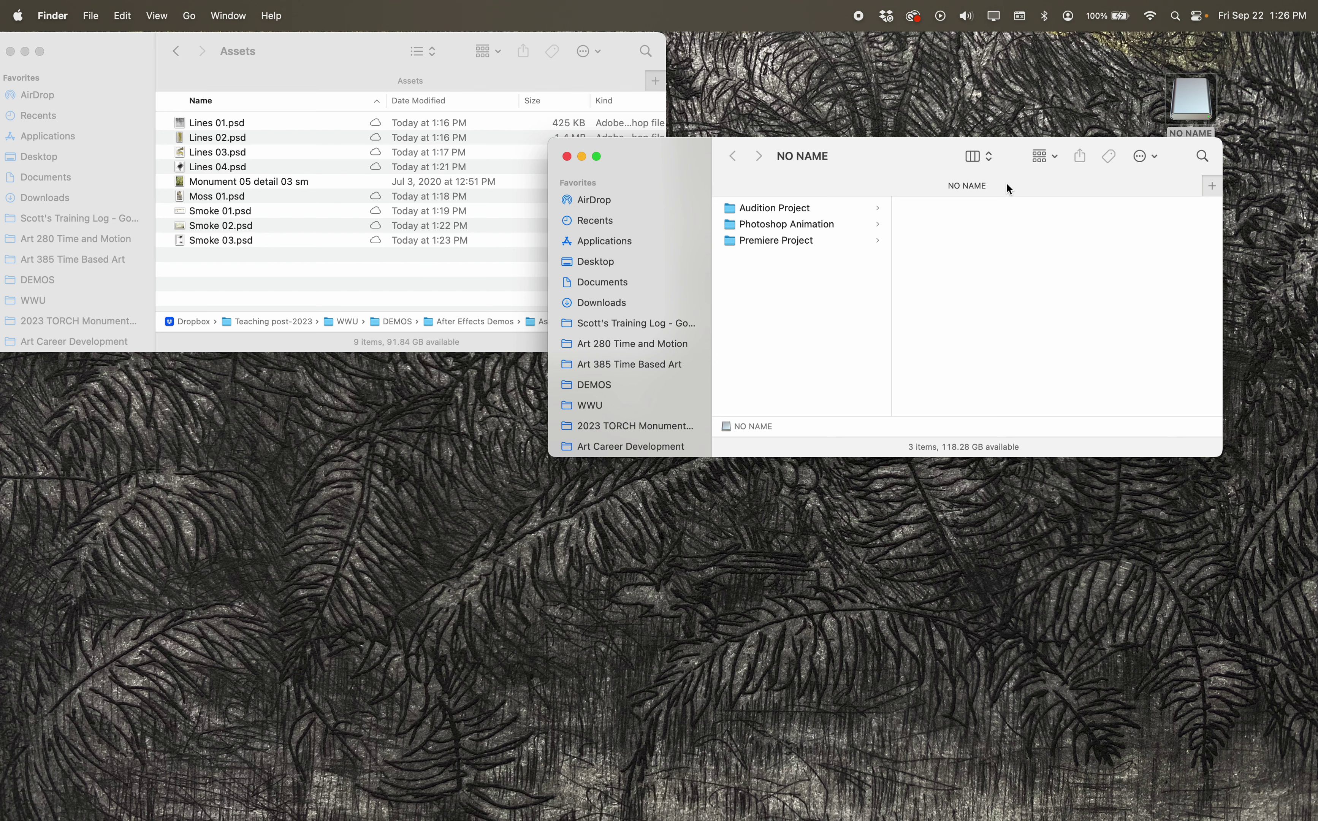
{"action": "left_click", "coordinate": [1143, 156]}
{"action": "left_click", "coordinate": [1145, 184]}
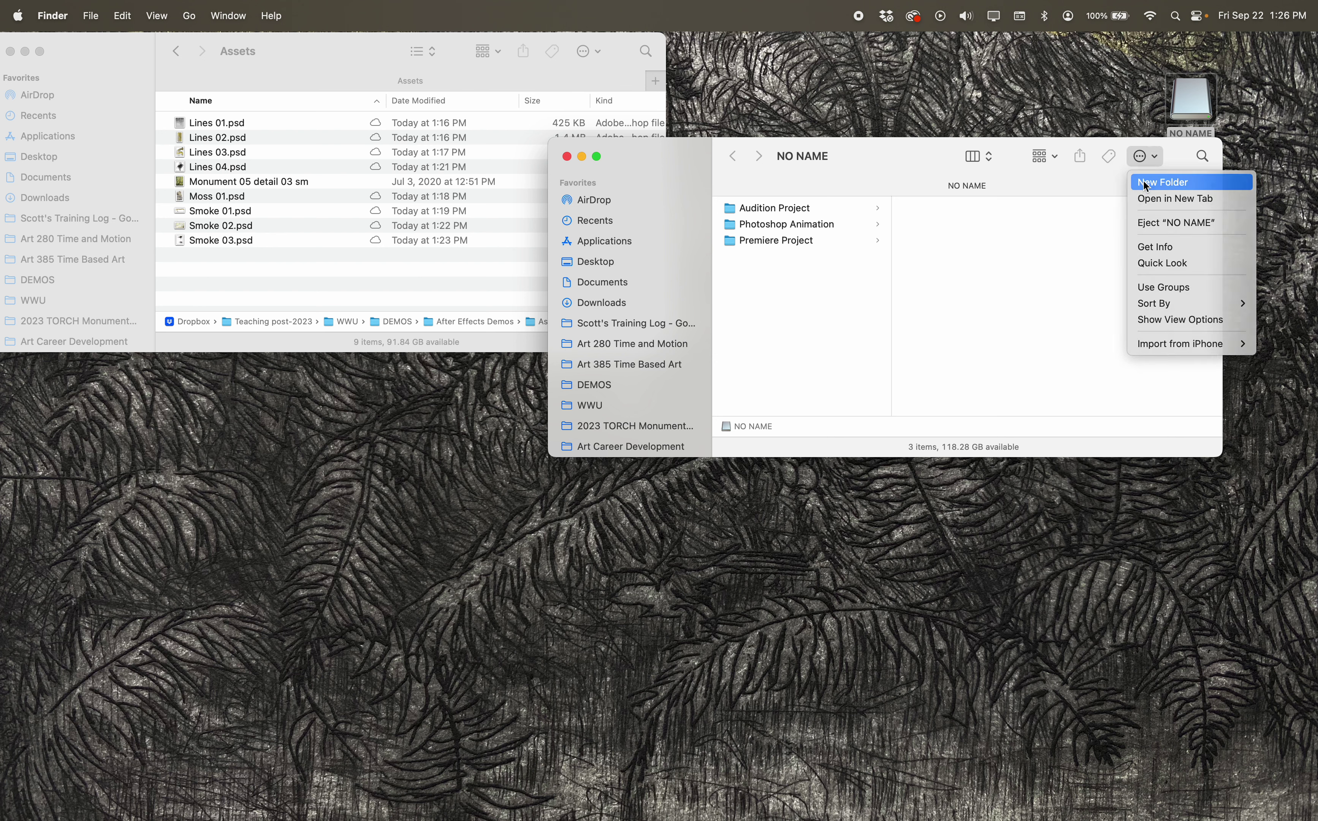
{"action": "type", "text": "Aft"}
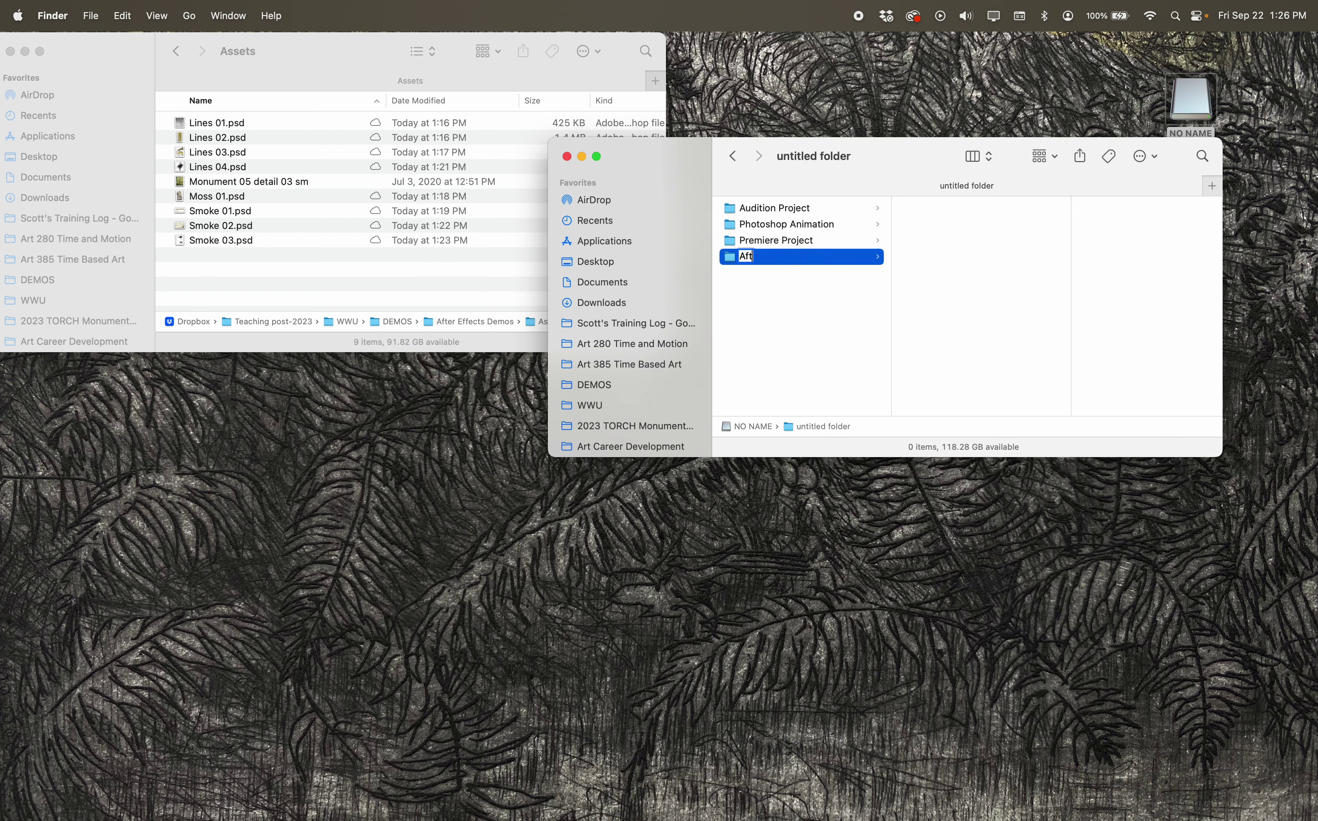
{"action": "type", "text": "er Effects Prioject"}
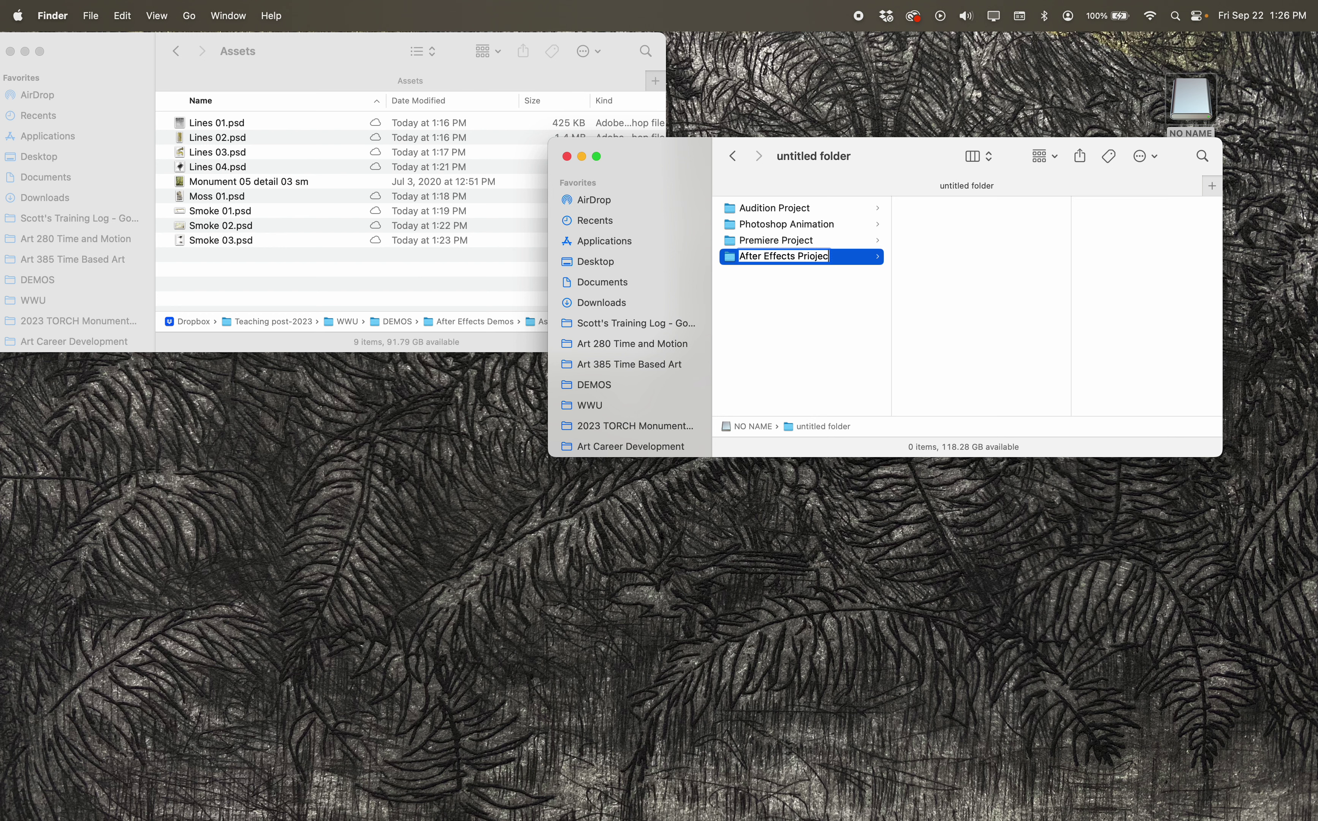
{"action": "key", "text": "BackSpace"}
{"action": "key", "text": "BackSpace"}
{"action": "key", "text": "BackSpace"}
{"action": "key", "text": "BackSpace"}
{"action": "key", "text": "BackSpace"}
{"action": "key", "text": "BackSpace"}
{"action": "type", "text": "ojects"}
{"action": "key", "text": "Return"}
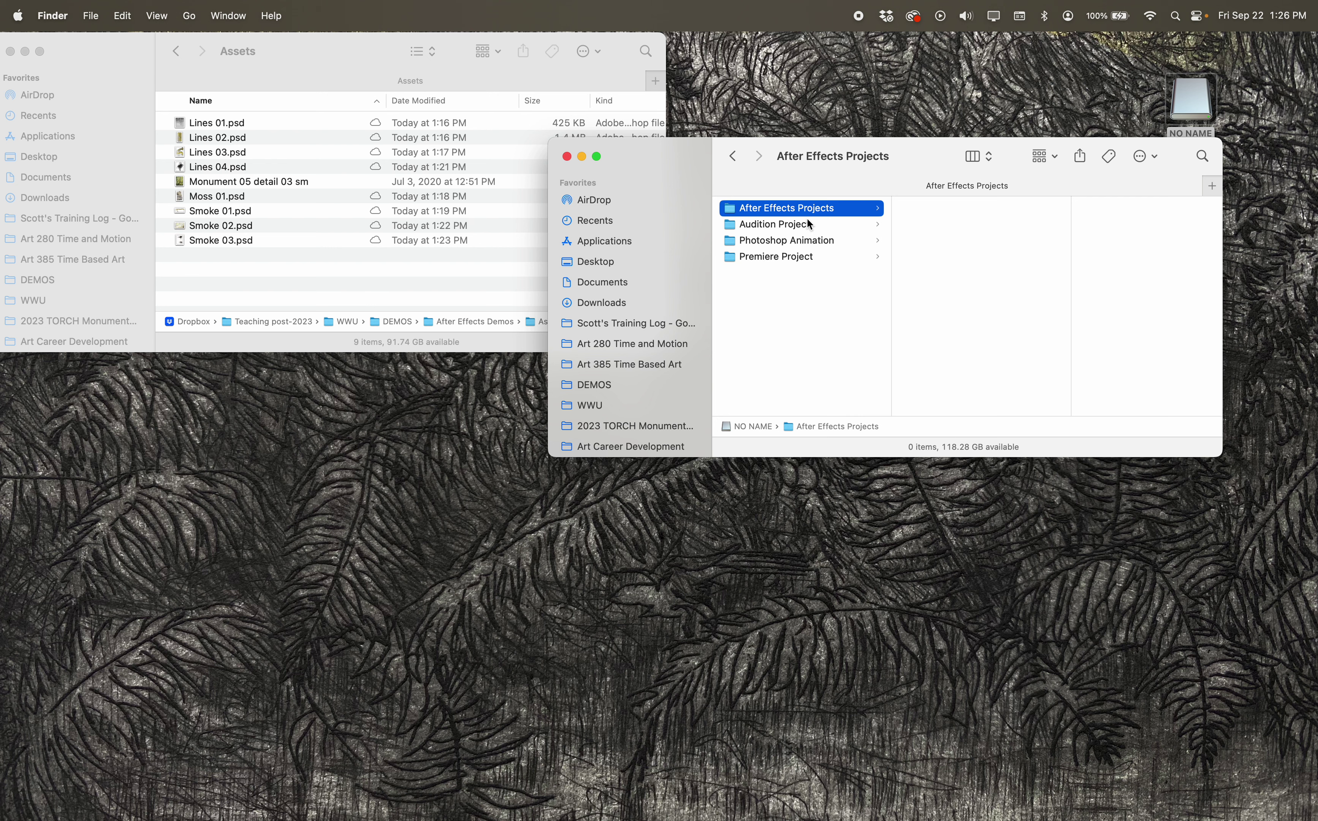
Create a subfolder named Art Assets inside the After Effects Projects folder.
{"action": "left_click", "coordinate": [786, 210]}
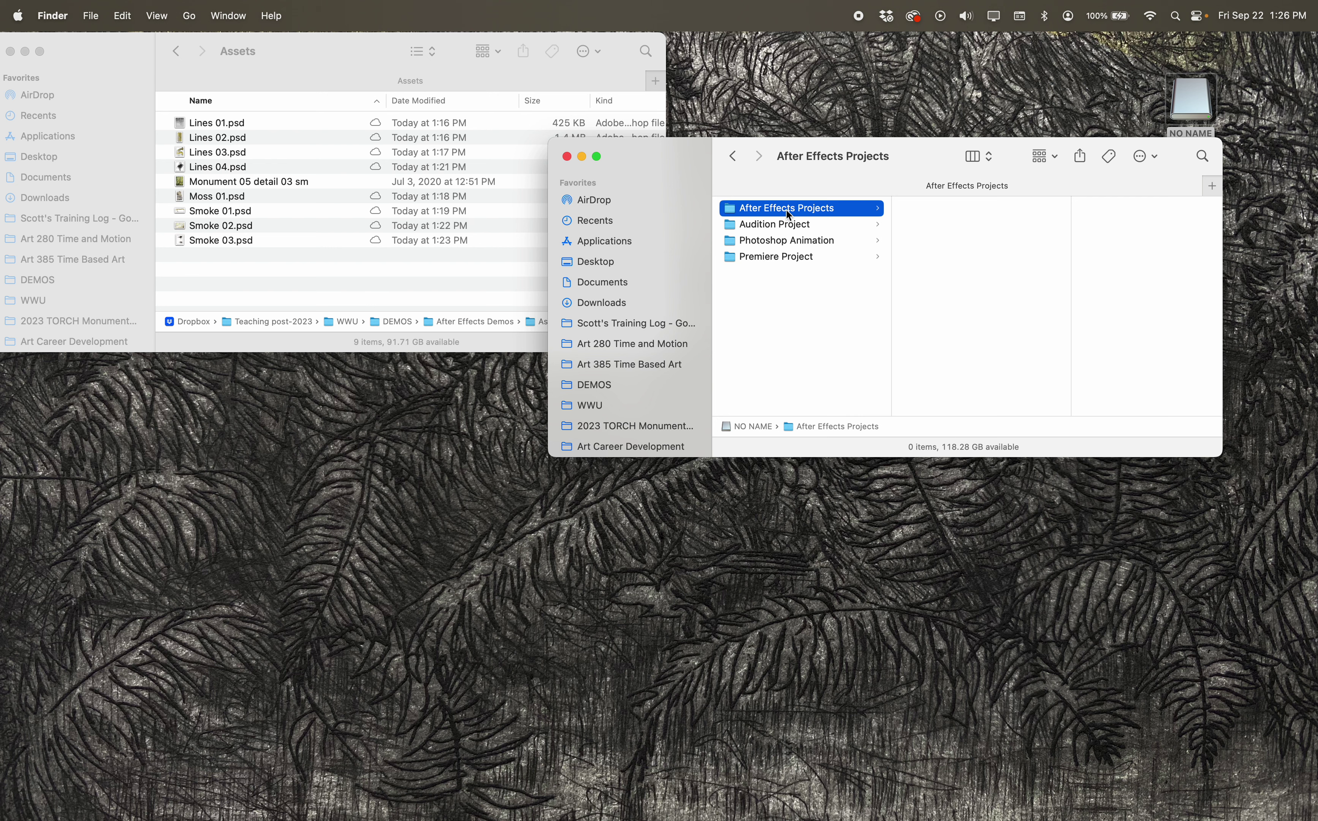
{"action": "left_click", "coordinate": [1144, 158]}
{"action": "left_click", "coordinate": [1142, 179]}
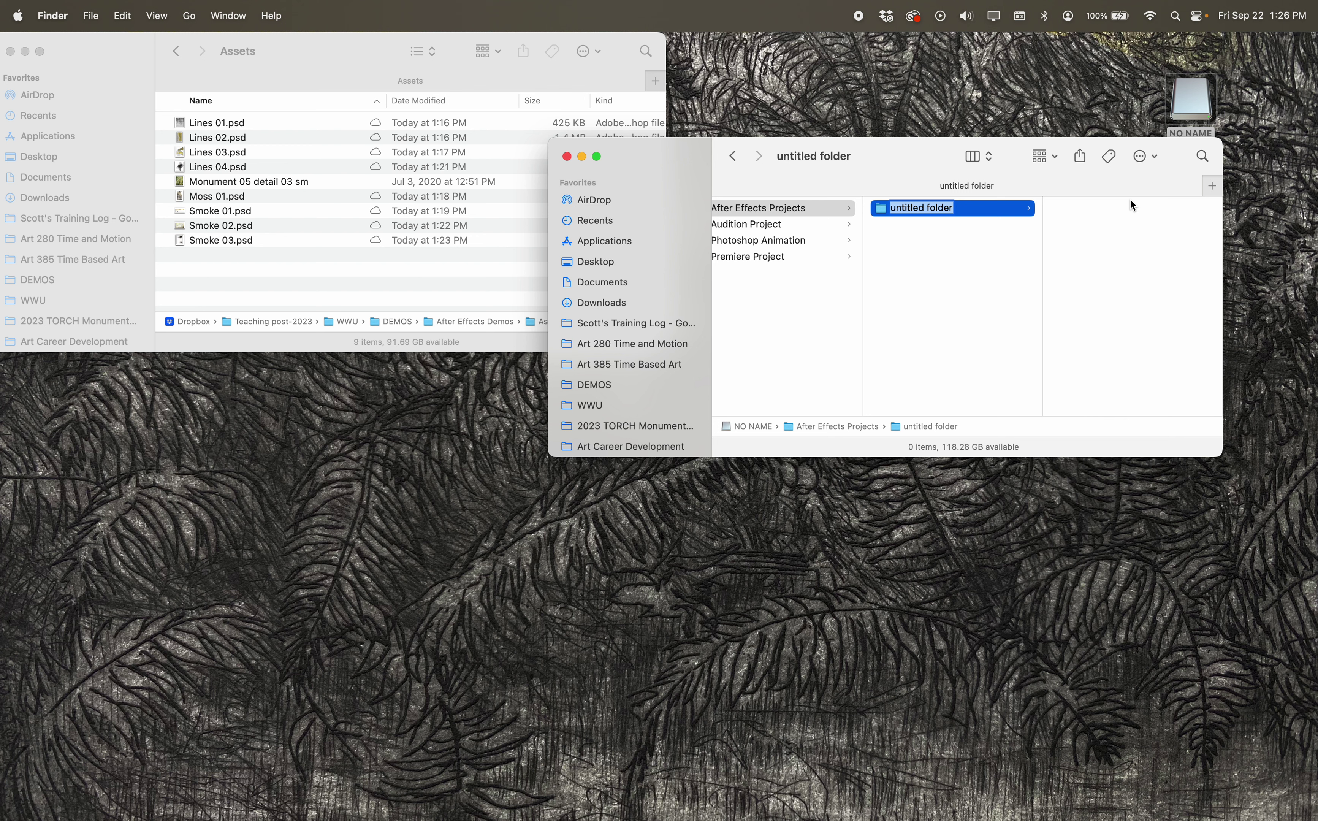
{"action": "type", "text": "Art Assets"}
{"action": "left_click", "coordinate": [979, 256]}
{"action": "left_click", "coordinate": [915, 216]}
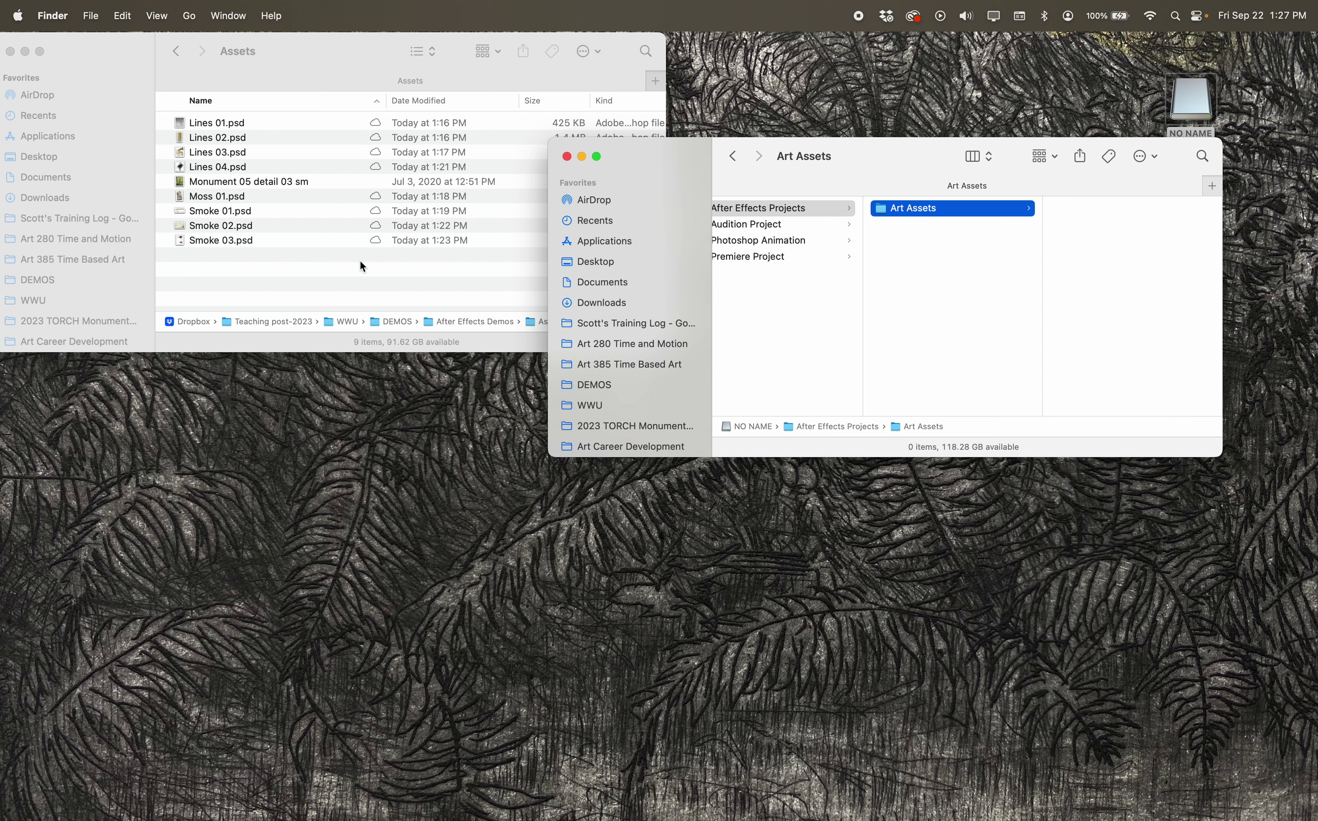
Copy all files from the Dropbox Assets folder into Art Assets on the drive and close the source folder window.
{"action": "left_click", "coordinate": [324, 283]}
{"action": "left_click_drag", "start_coordinate": [305, 266], "coordinate": [248, 129]}
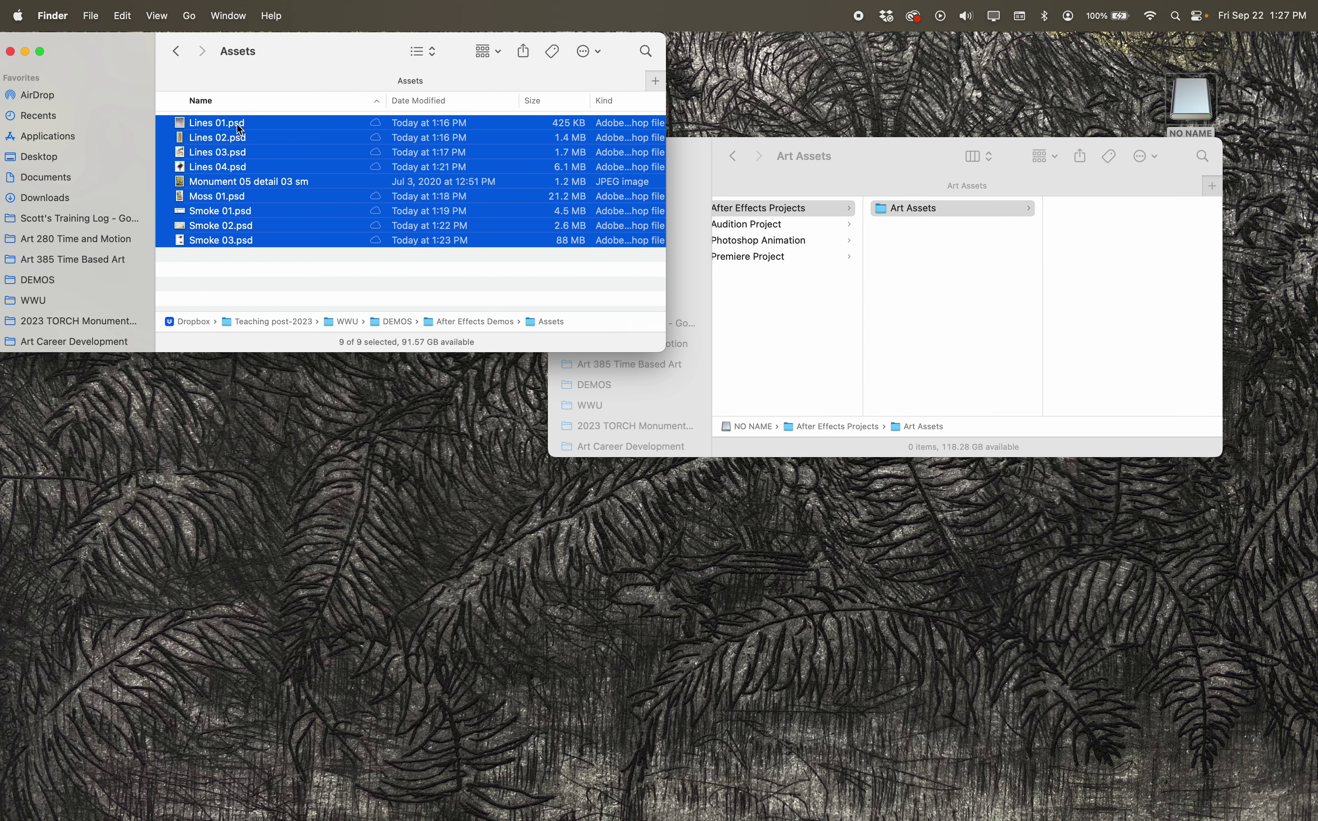
{"action": "left_click", "coordinate": [239, 129]}
{"action": "left_click_drag", "start_coordinate": [240, 129], "coordinate": [1136, 230]}
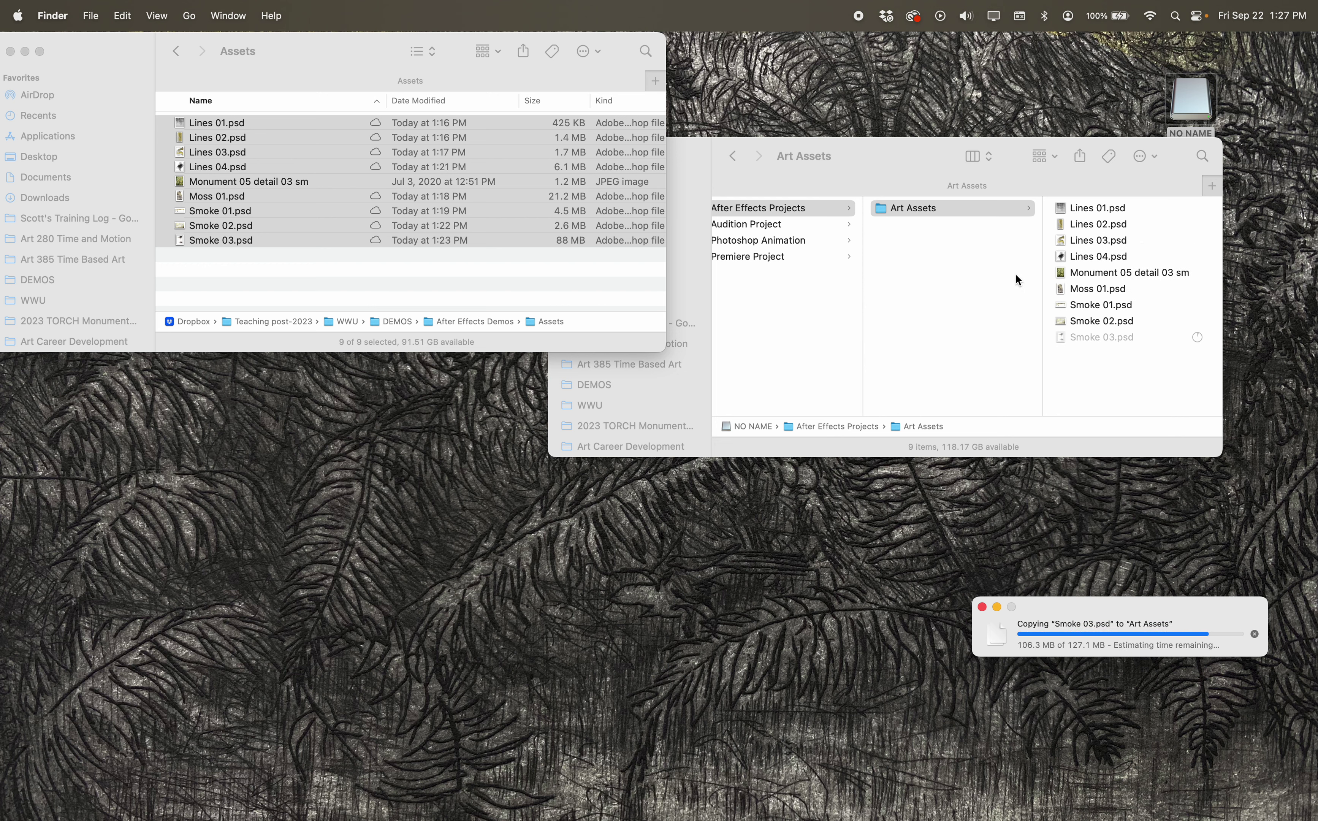
{"action": "left_click", "coordinate": [10, 52]}
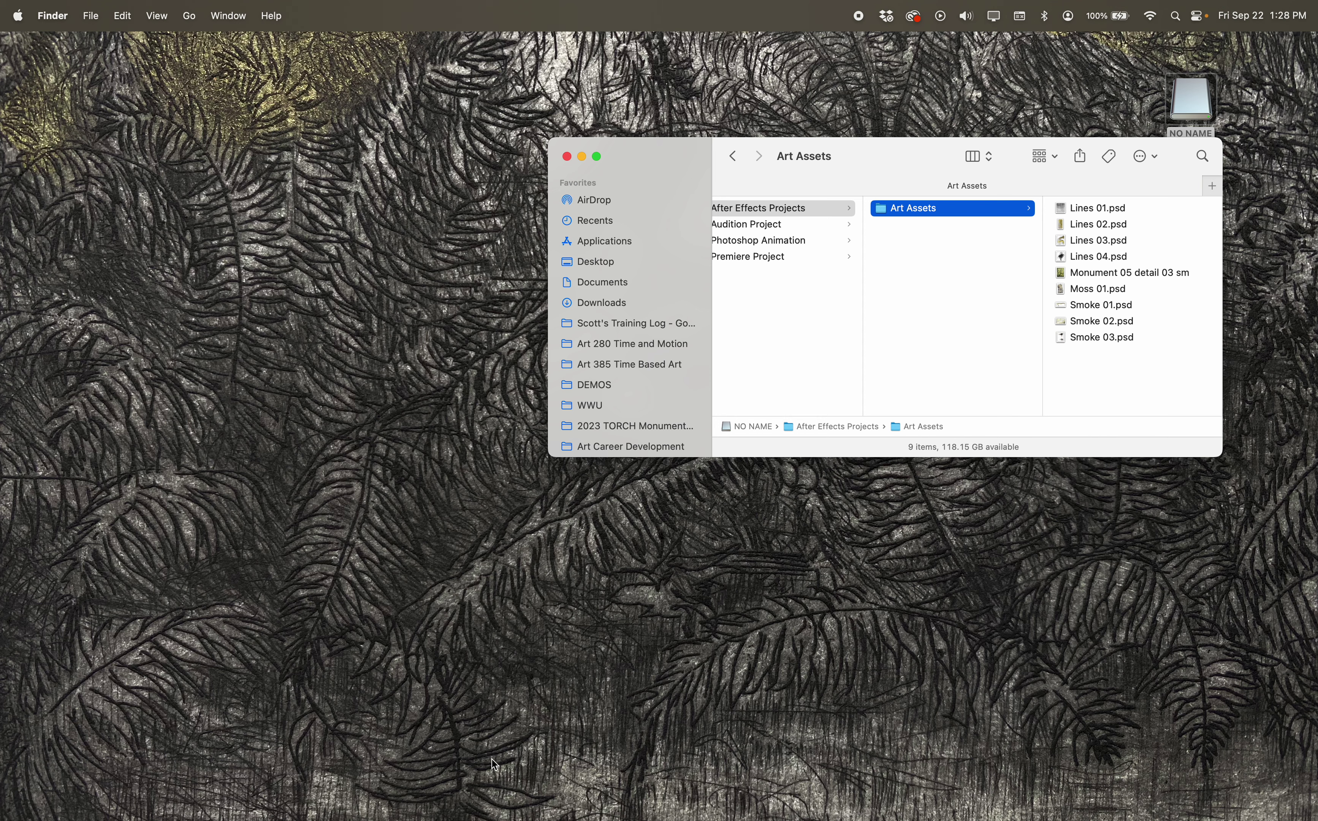
Switch to After Effects and start a new project, saving the changes to 12 Points Demo.aep.
{"action": "left_click", "coordinate": [431, 816]}
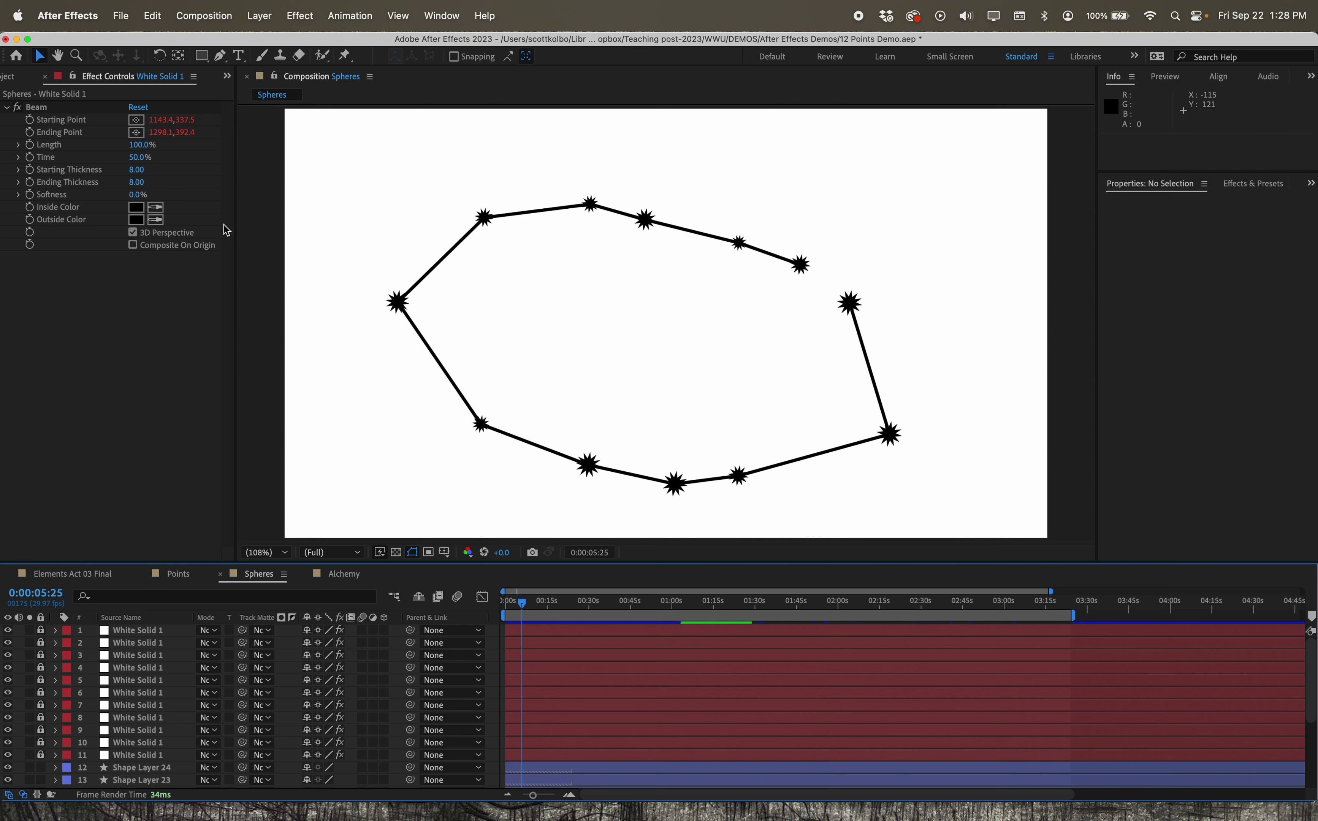
{"action": "left_click", "coordinate": [68, 15]}
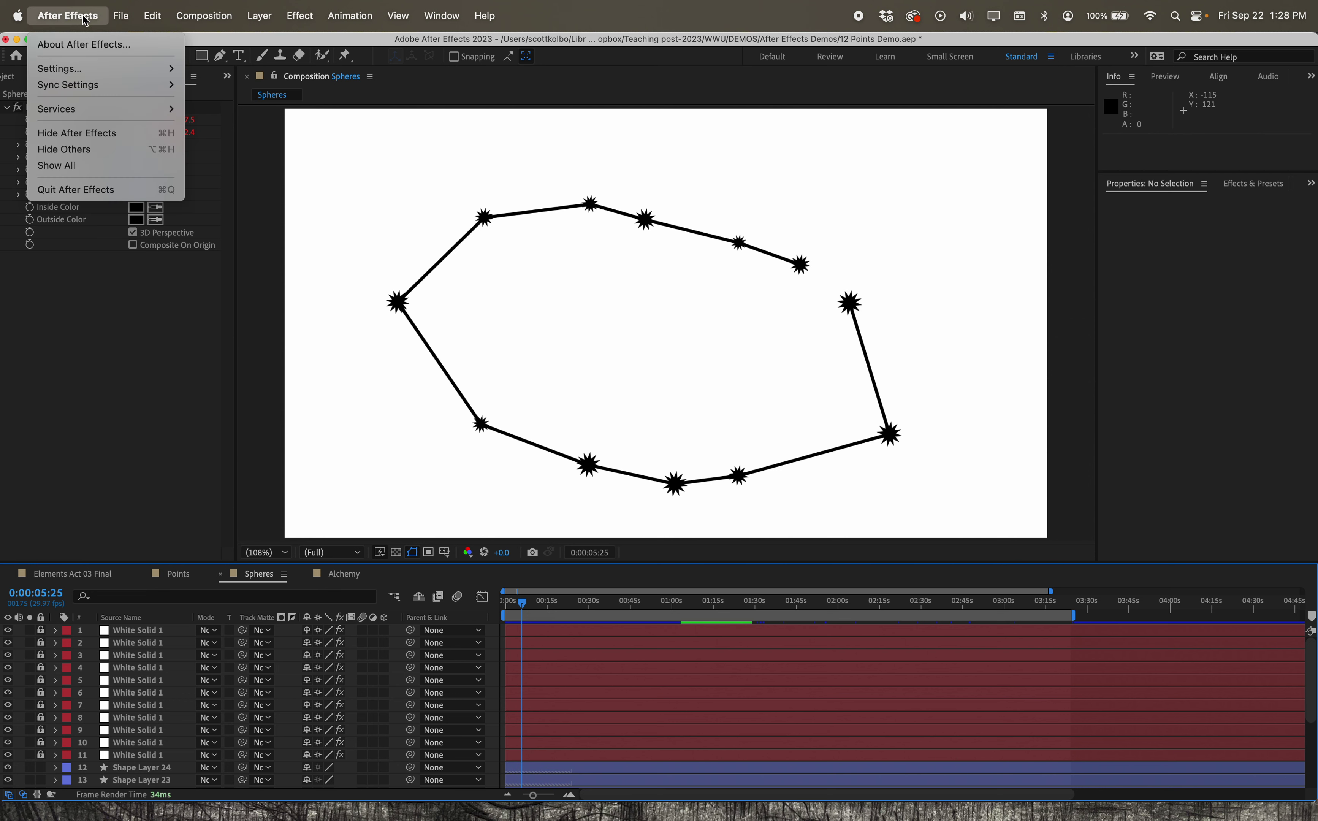
{"action": "mouse_move", "coordinate": [124, 19]}
{"action": "mouse_move", "coordinate": [126, 44]}
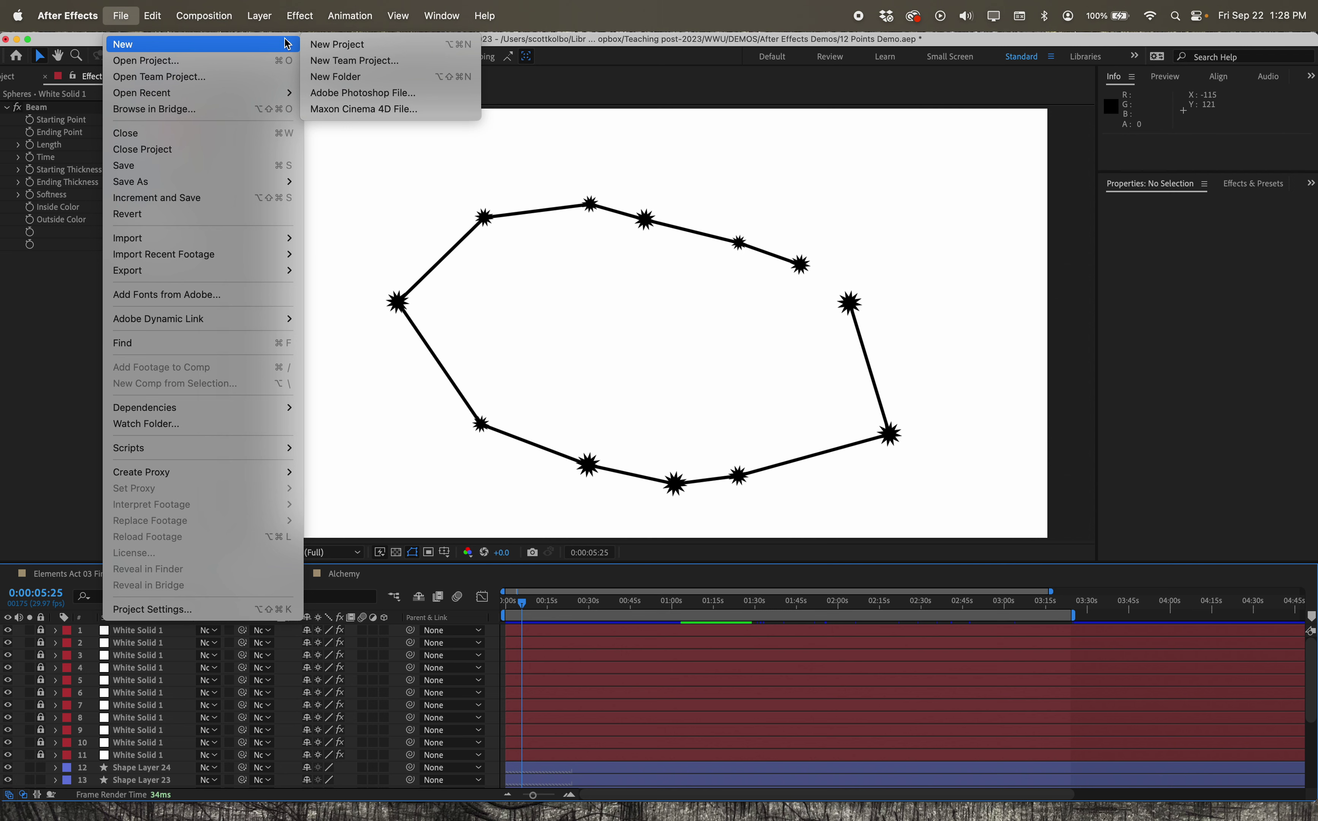
{"action": "left_click", "coordinate": [347, 44]}
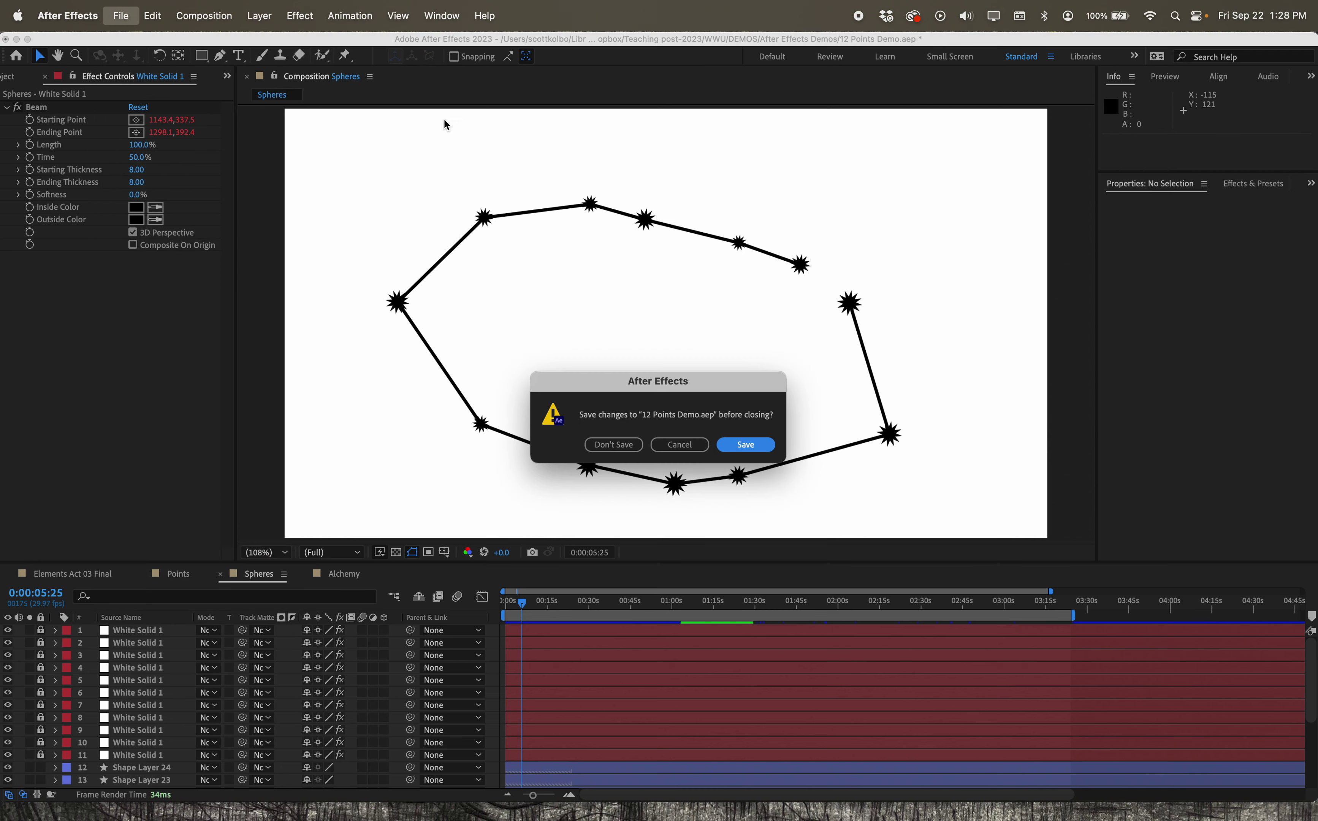
{"action": "left_click", "coordinate": [724, 445]}
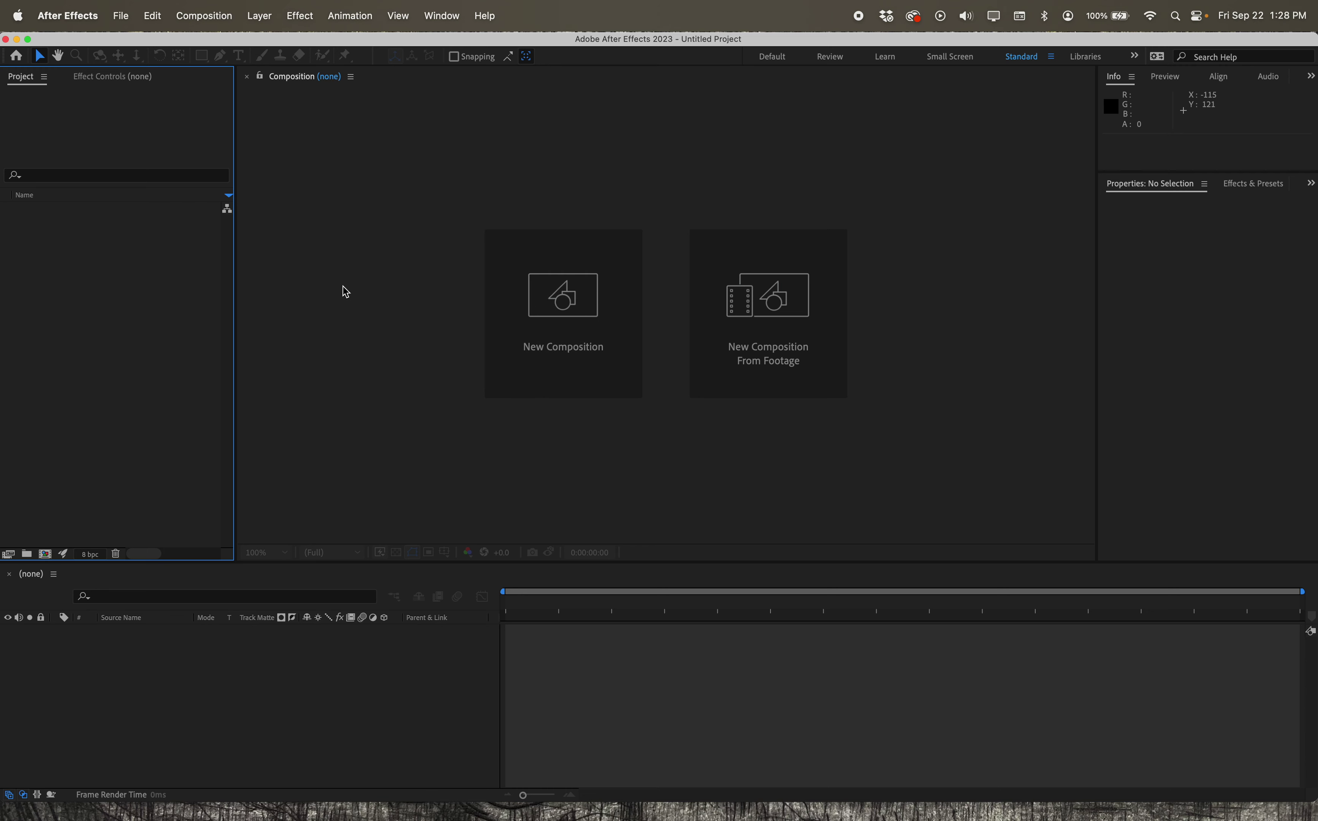
Begin saving the untitled project under a new name, choosing the After Effects Projects folder on the NO NAME drive as its location.
{"action": "left_click", "coordinate": [128, 20]}
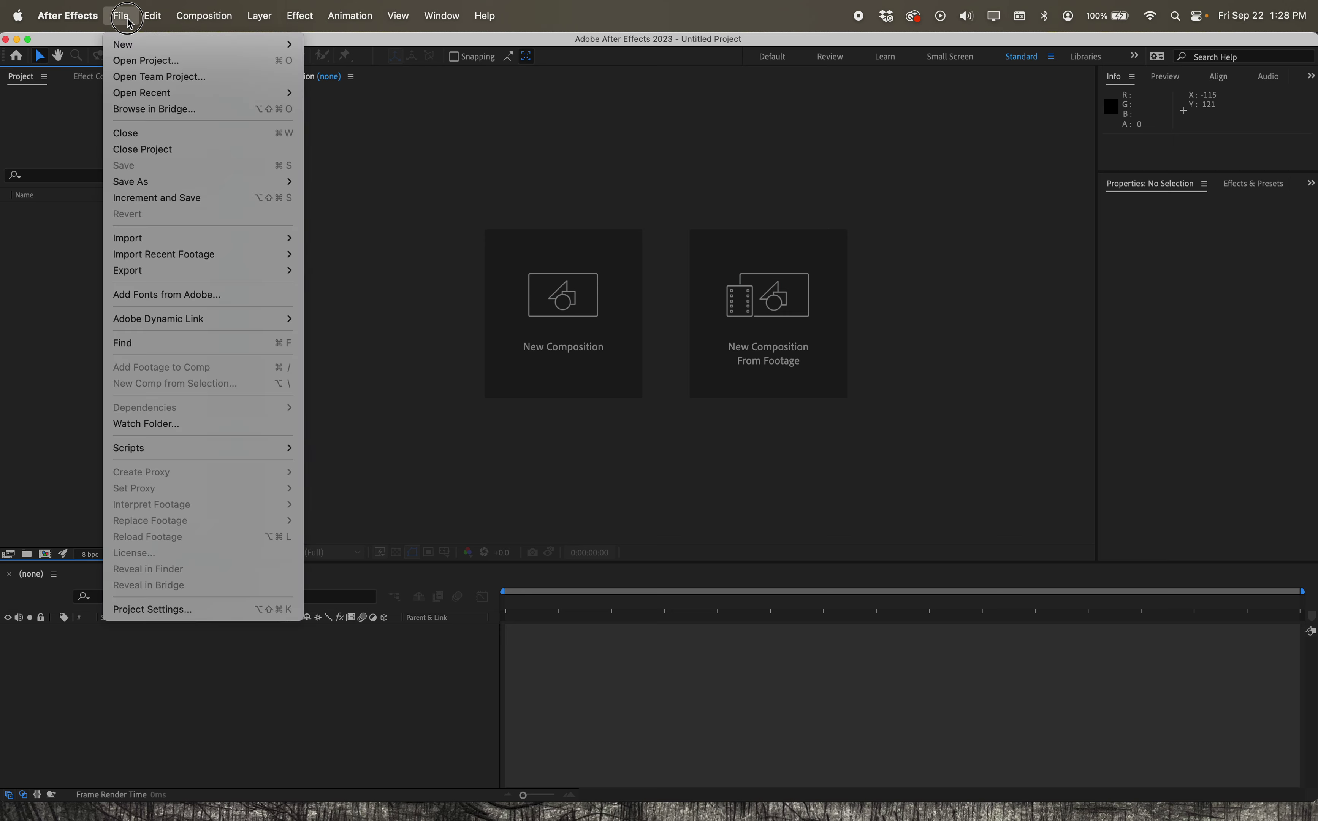
{"action": "mouse_move", "coordinate": [133, 41]}
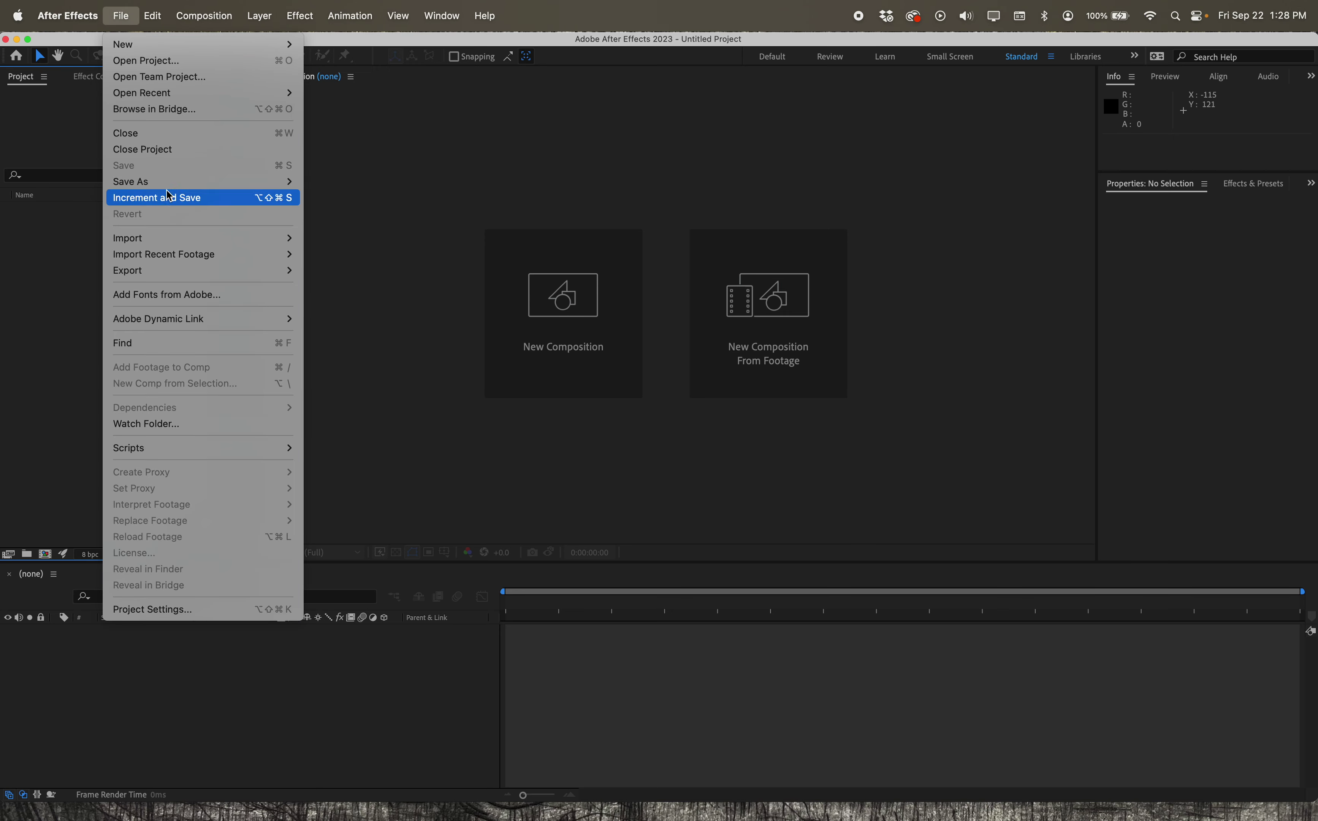
{"action": "mouse_move", "coordinate": [166, 183]}
{"action": "left_click", "coordinate": [338, 183]}
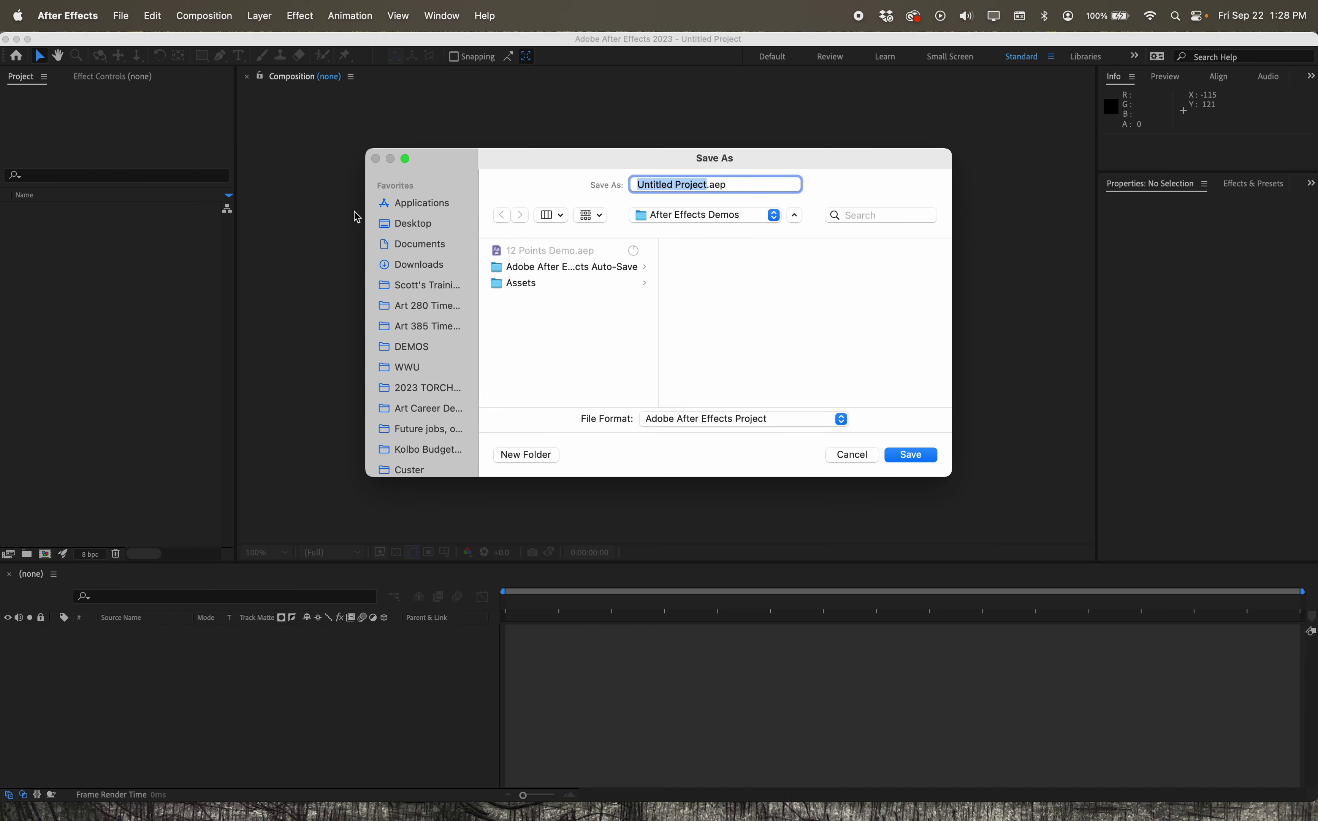
{"action": "scroll", "coordinate": [389, 374], "scroll_direction": "down", "scroll_amount": 10}
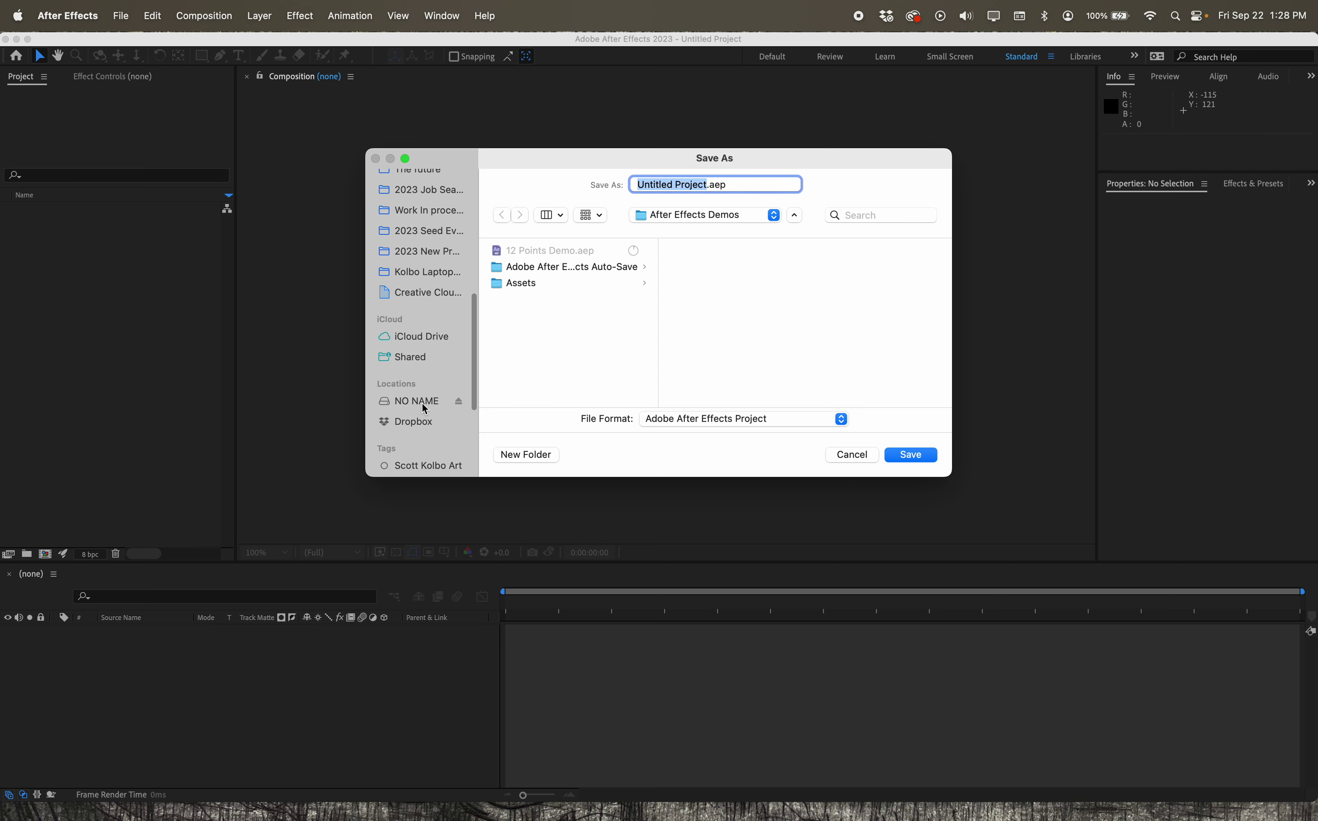
{"action": "left_click", "coordinate": [425, 402]}
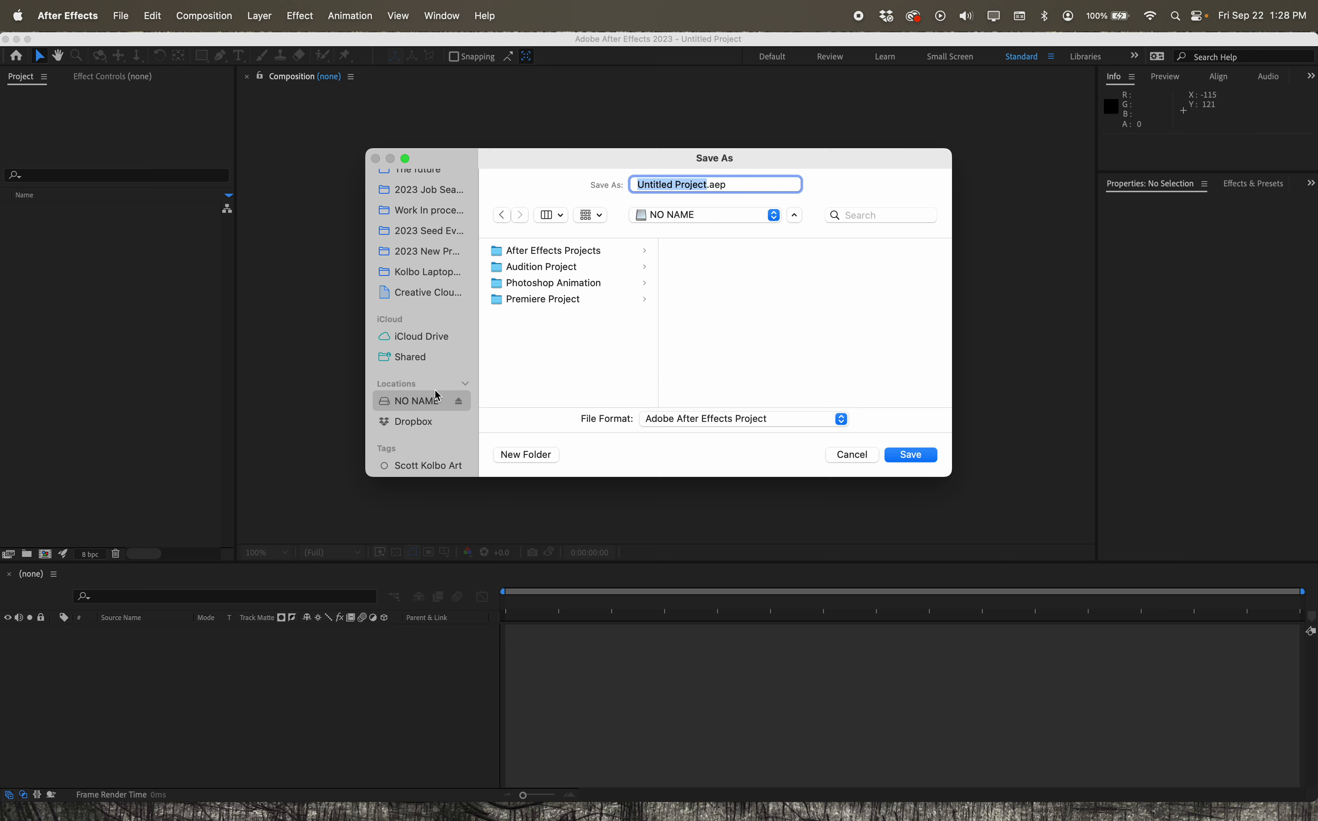
{"action": "left_click", "coordinate": [550, 255]}
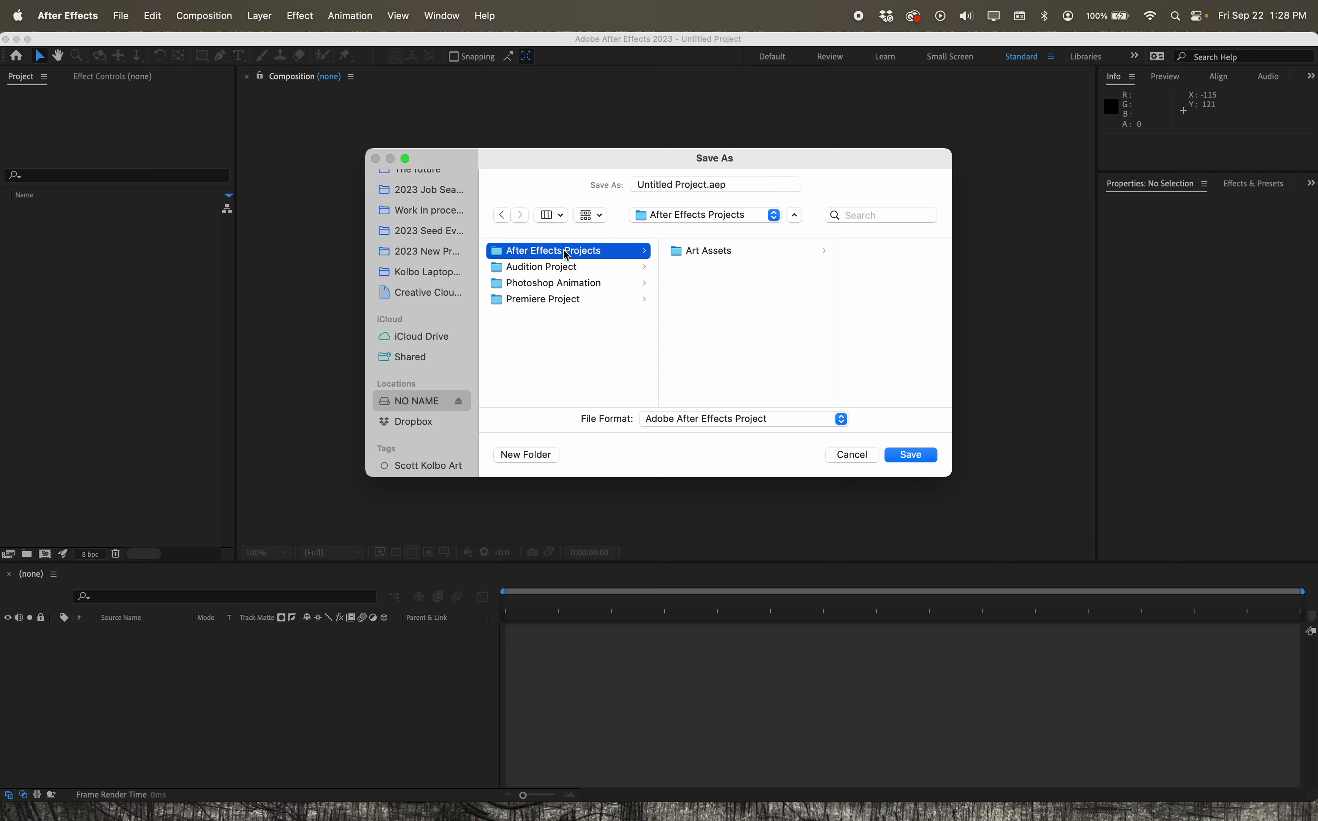
Name the project file 2023 After Effects Demo Project 01 and save it.
{"action": "left_click", "coordinate": [704, 185]}
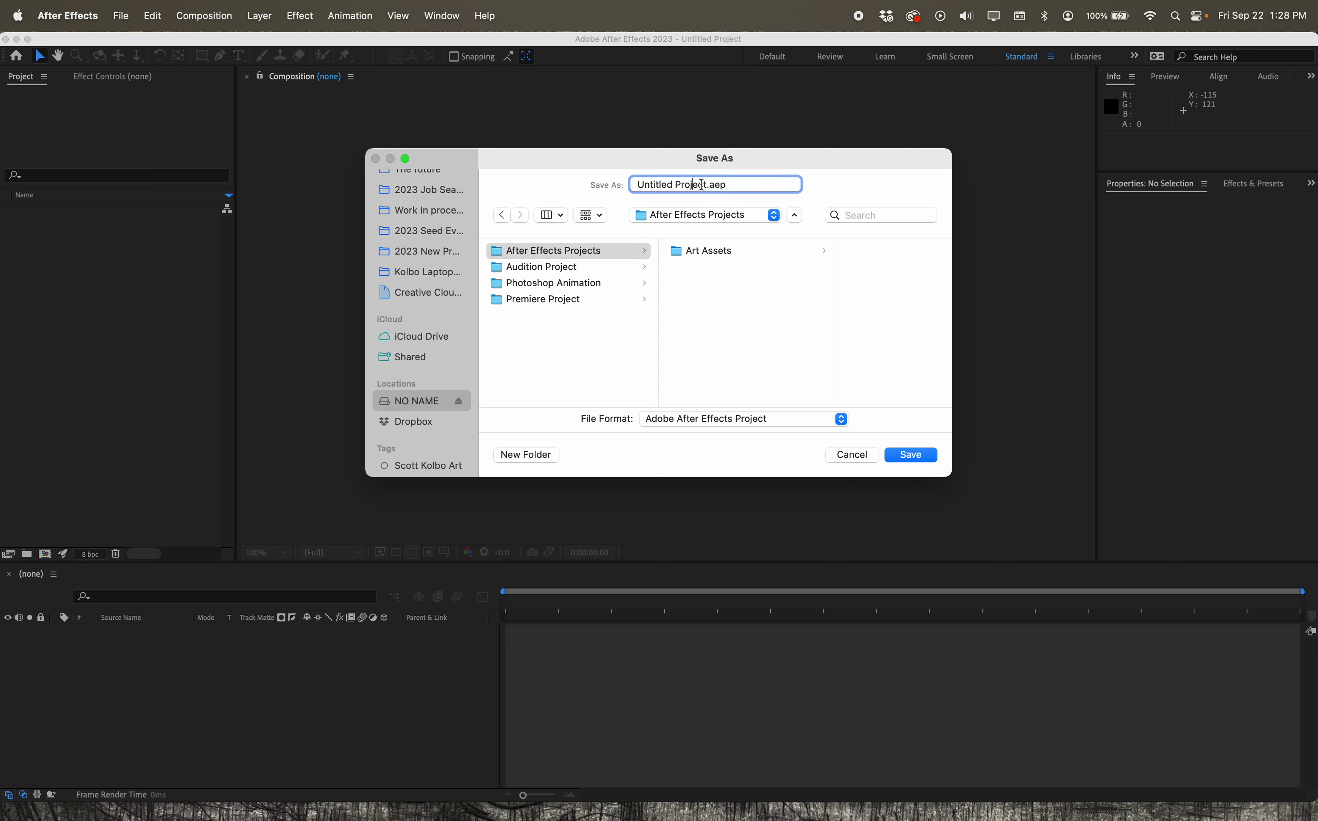
{"action": "left_click_drag", "start_coordinate": [673, 185], "coordinate": [573, 185]}
{"action": "type", "text": "After Effects Demos"}
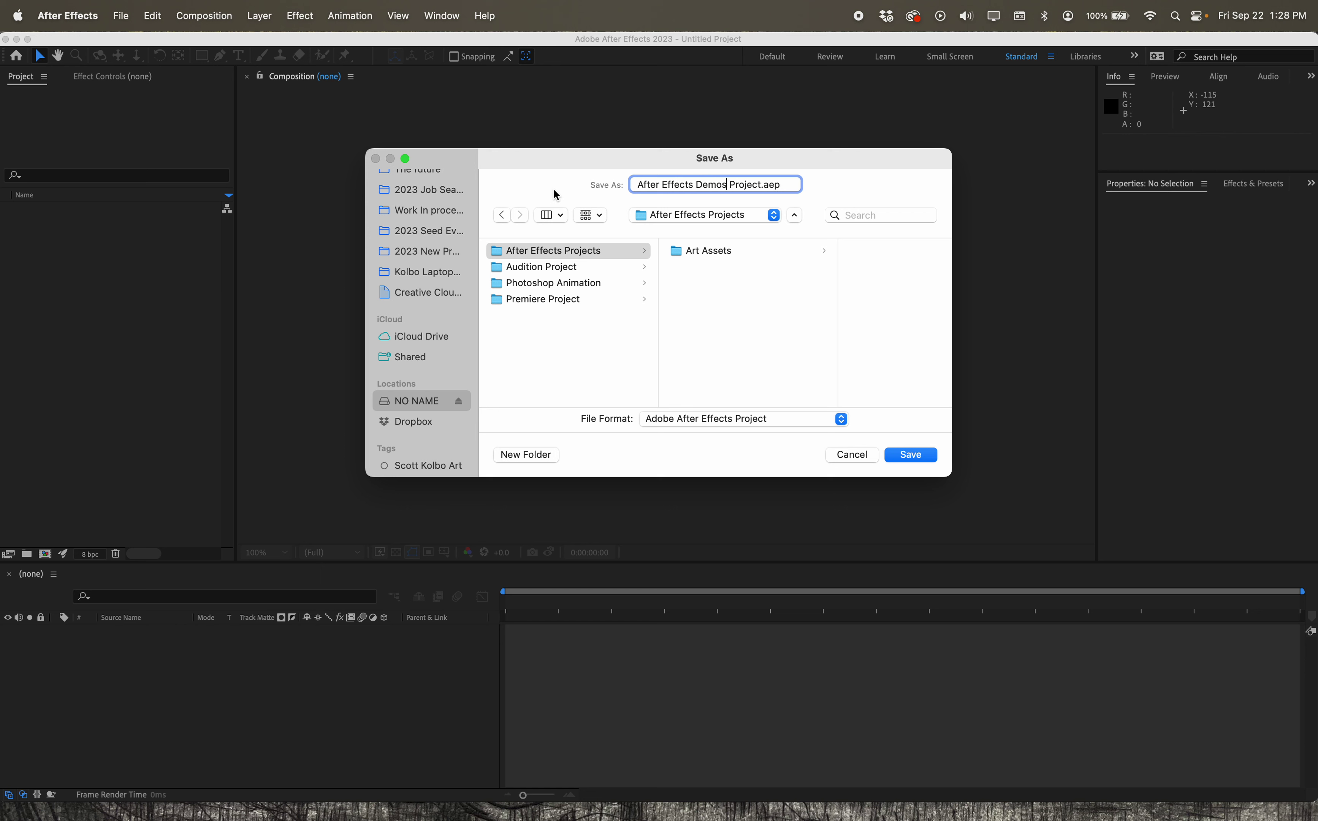
{"action": "key", "text": "BackSpace"}
{"action": "type", "text": "01"}
{"action": "triple_click", "coordinate": [638, 185]}
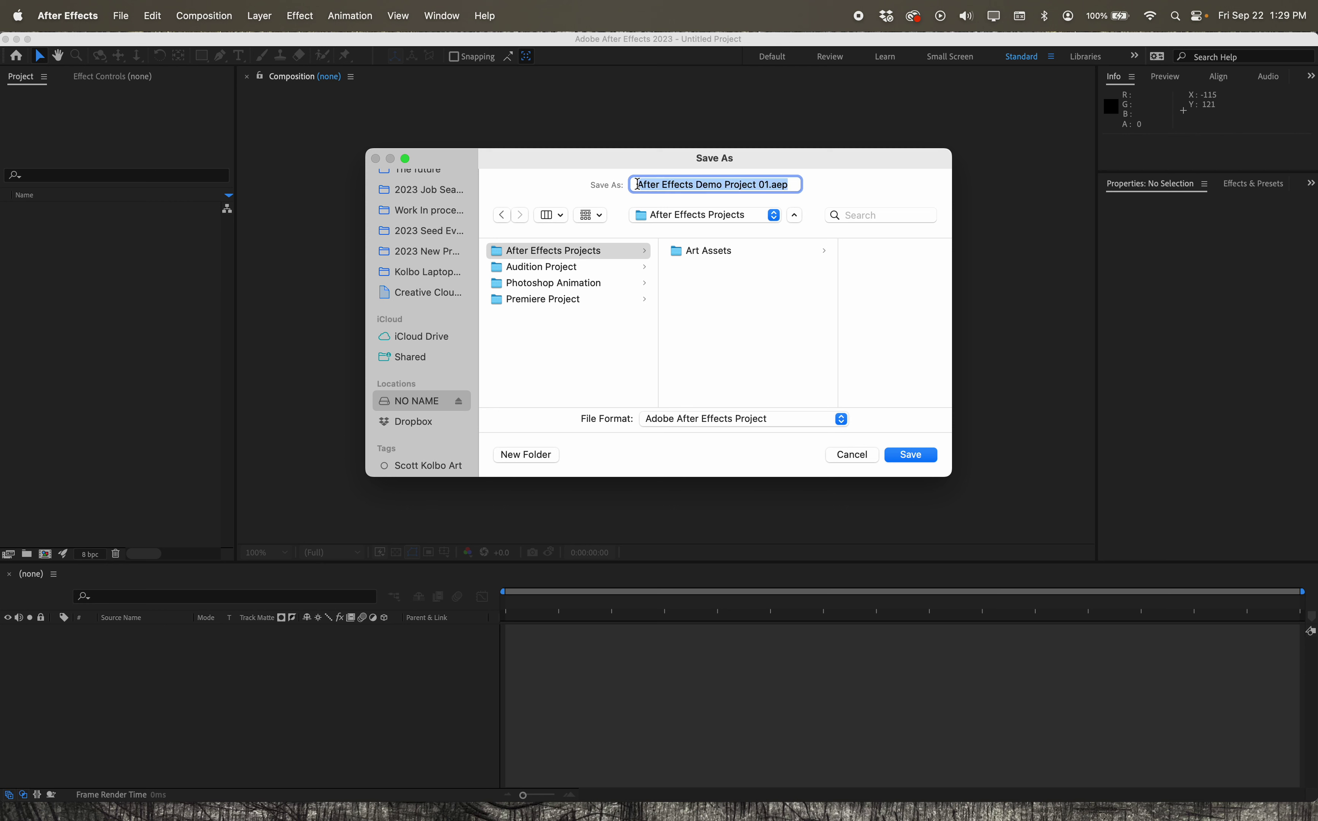
{"action": "left_click", "coordinate": [638, 185]}
{"action": "type", "text": "2023"}
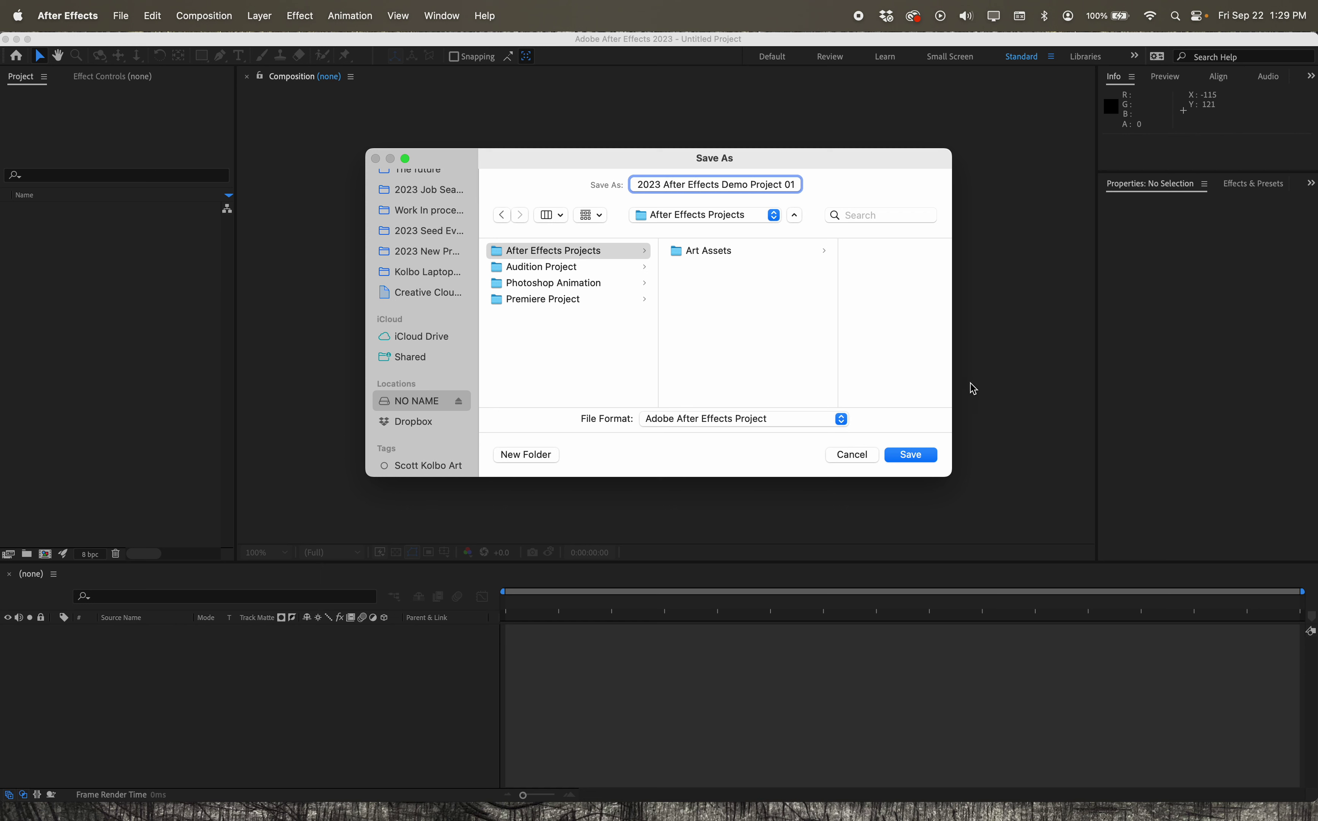
{"action": "left_click", "coordinate": [909, 455]}
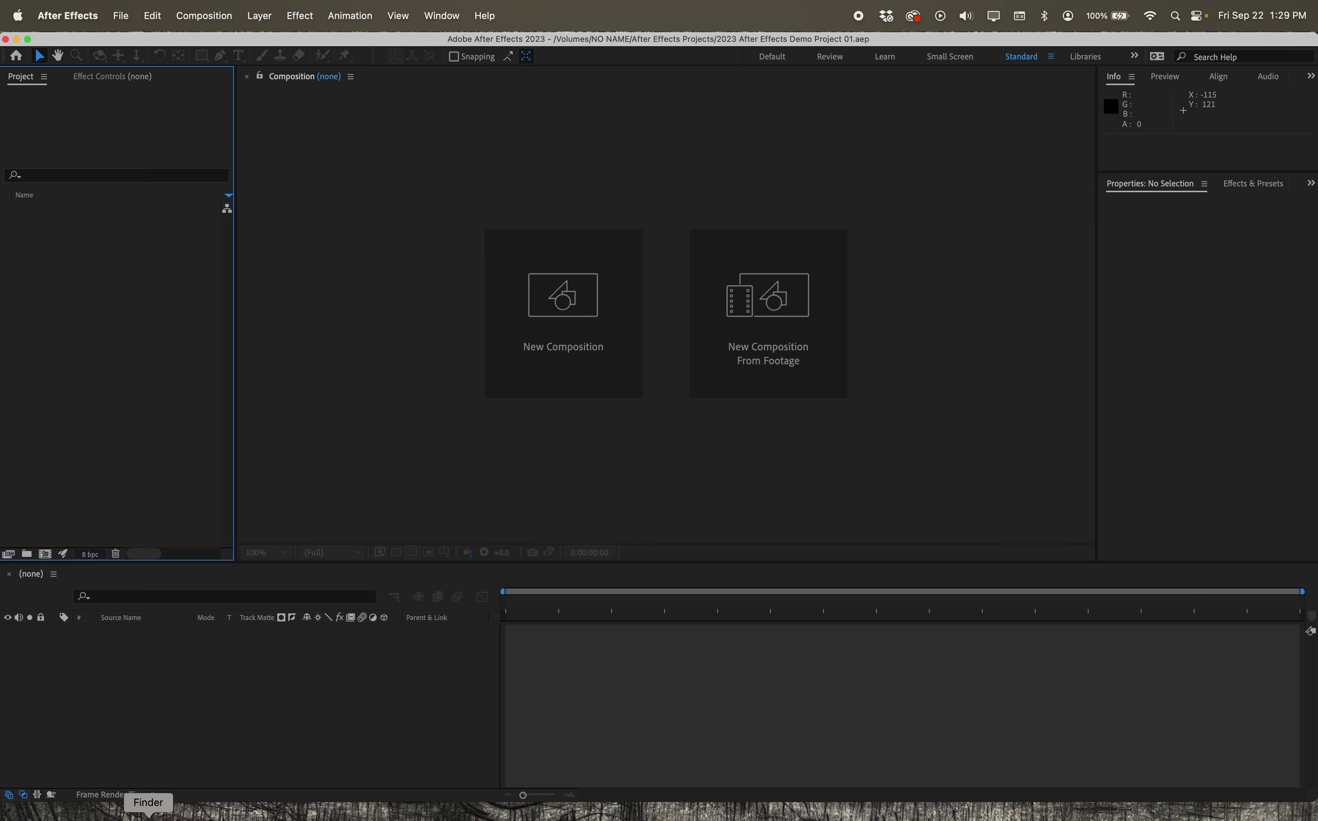
Switch to Finder and check the saved project file and the Art Assets folder on the NO NAME drive.
{"action": "left_click", "coordinate": [149, 810]}
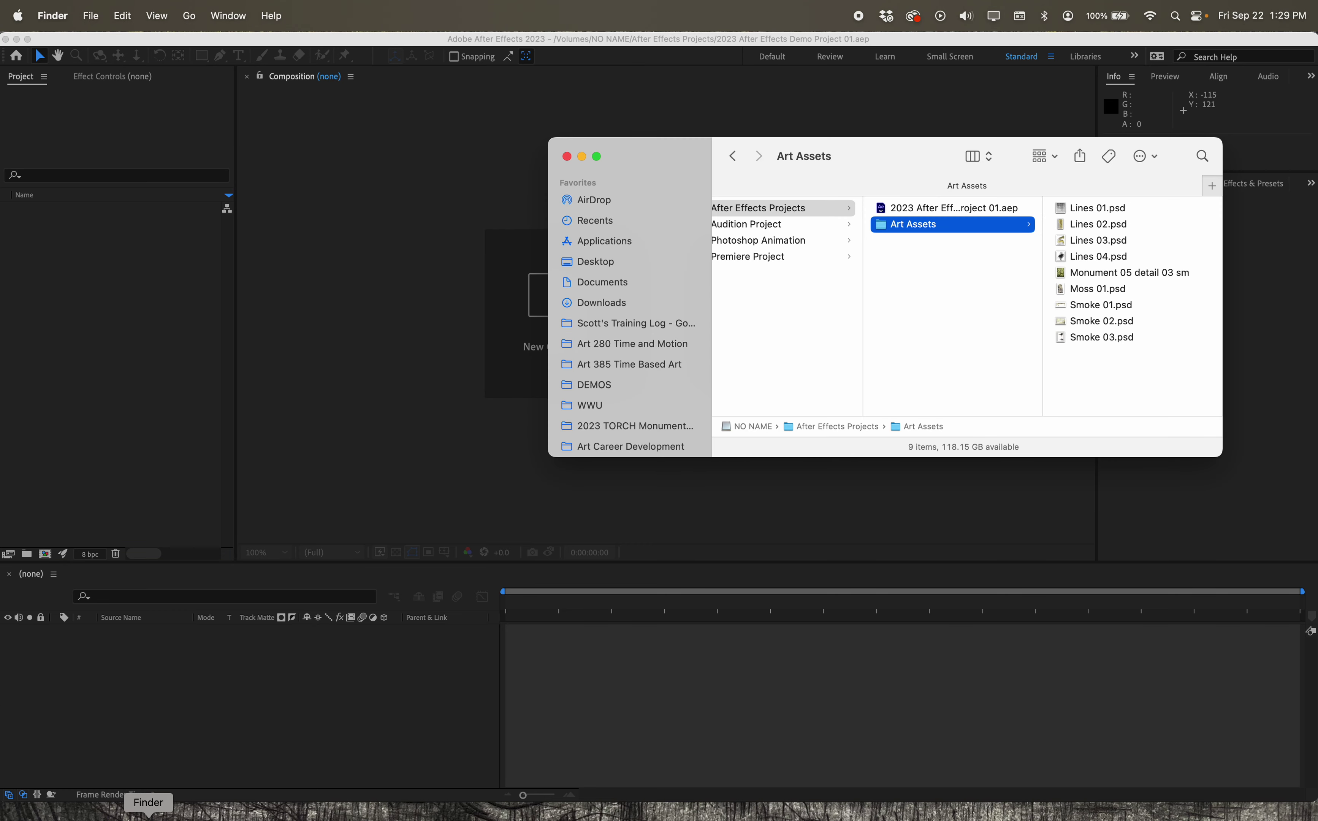
{"action": "left_click", "coordinate": [937, 262]}
{"action": "left_click", "coordinate": [926, 228]}
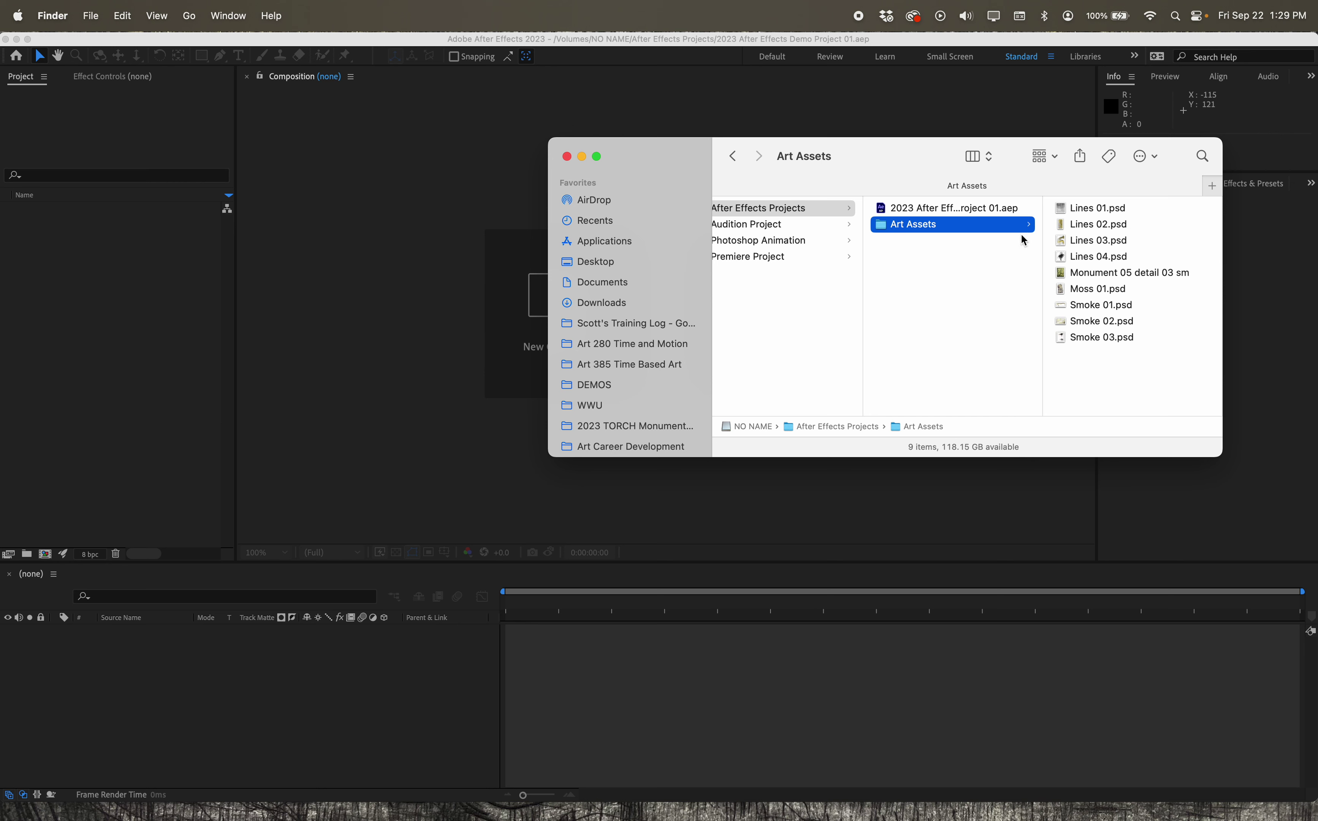
{"action": "left_click", "coordinate": [938, 212]}
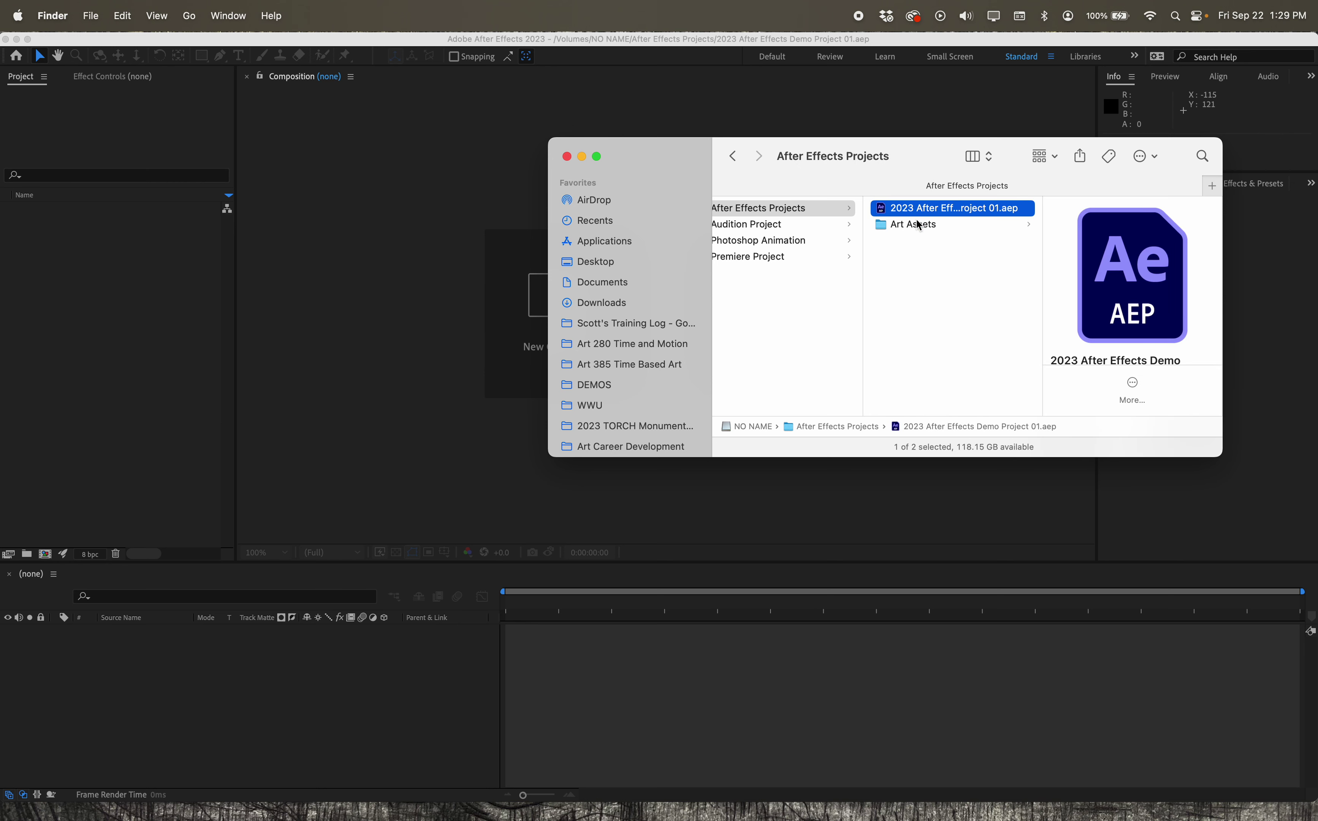
{"action": "scroll", "coordinate": [701, 399], "scroll_direction": "down", "scroll_amount": 5}
{"action": "scroll", "coordinate": [700, 396], "scroll_direction": "down", "scroll_amount": 5}
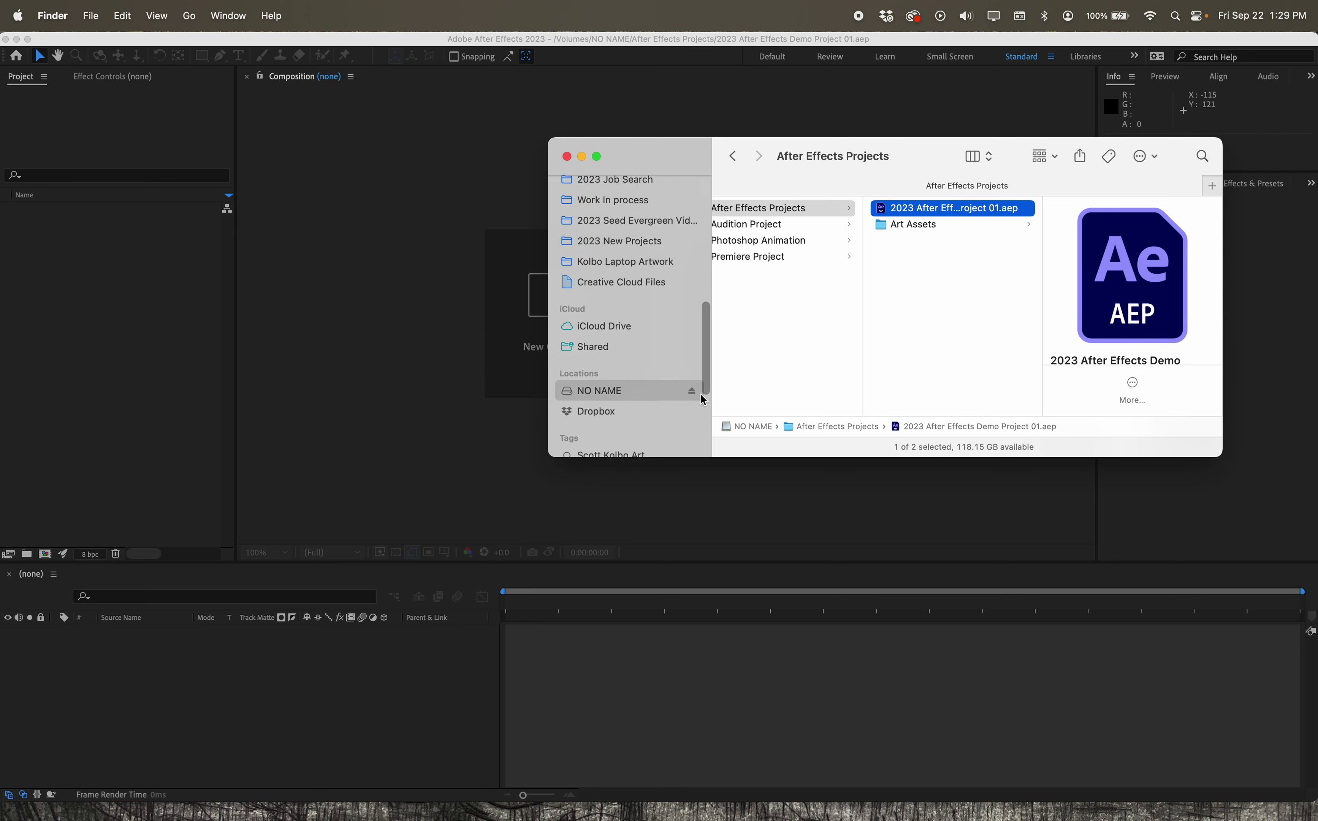
{"action": "left_click", "coordinate": [591, 376]}
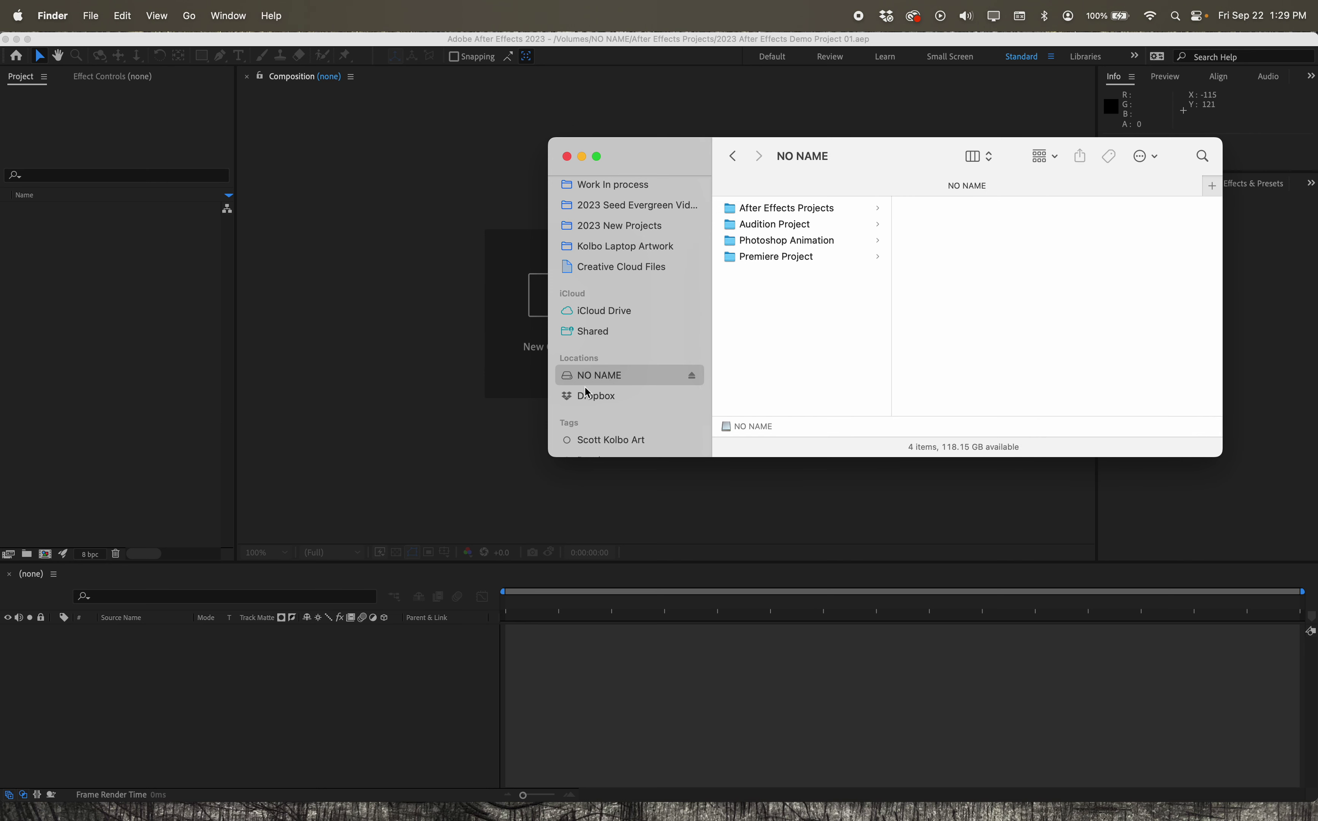
Return to After Effects and quit the application.
{"action": "left_click", "coordinate": [266, 40]}
{"action": "left_click", "coordinate": [83, 13]}
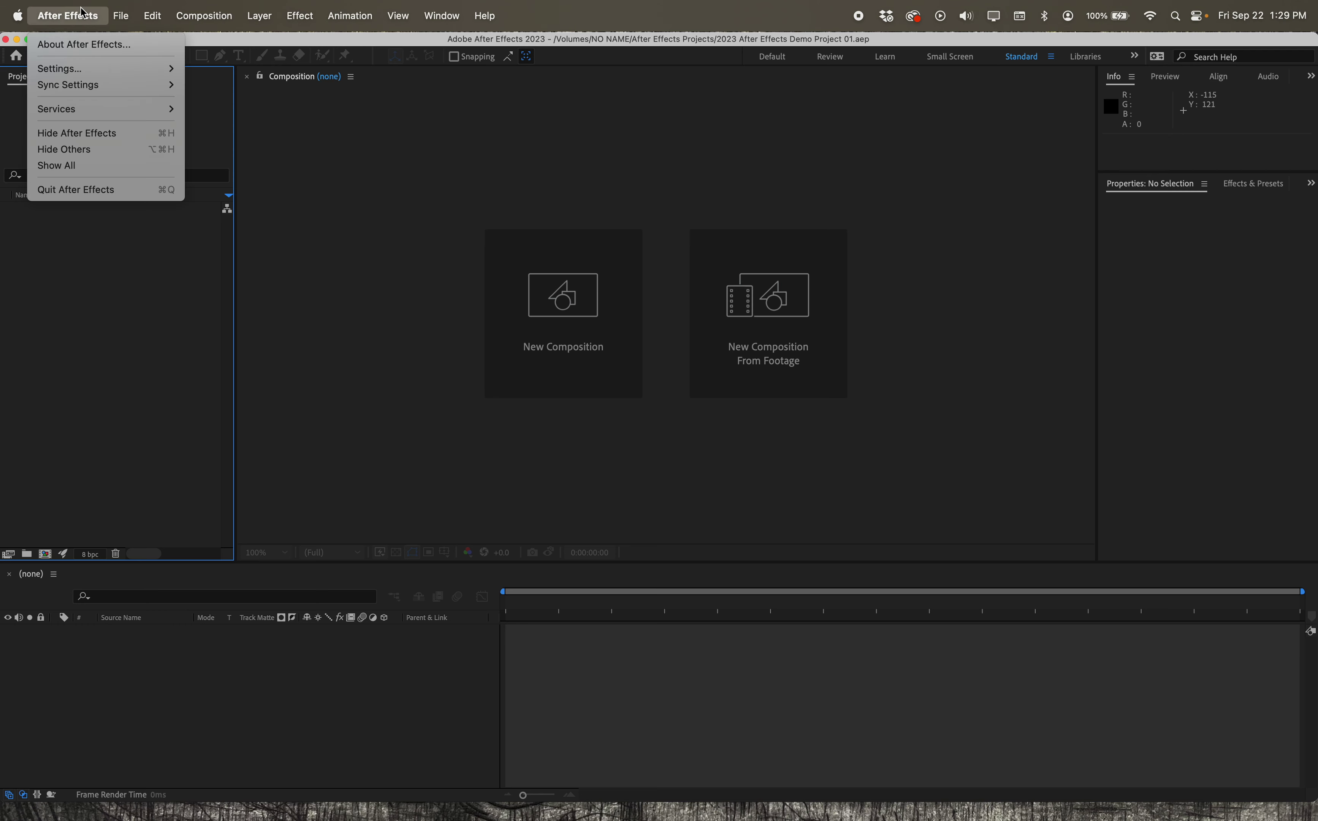
{"action": "left_click", "coordinate": [76, 190]}
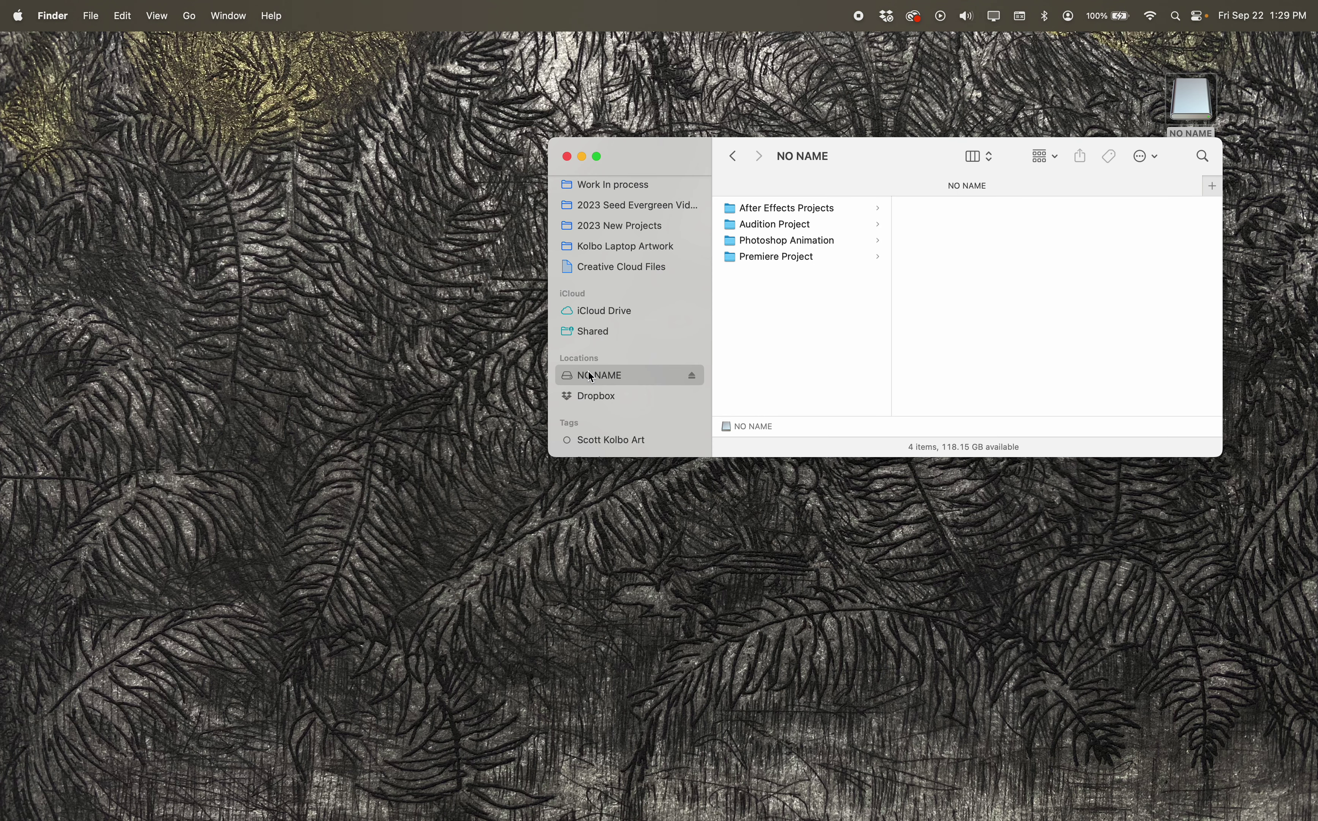
Open 2023 After Effects Demo Project 01.aep from the After Effects Projects folder on the NO NAME drive.
{"action": "left_click", "coordinate": [788, 209]}
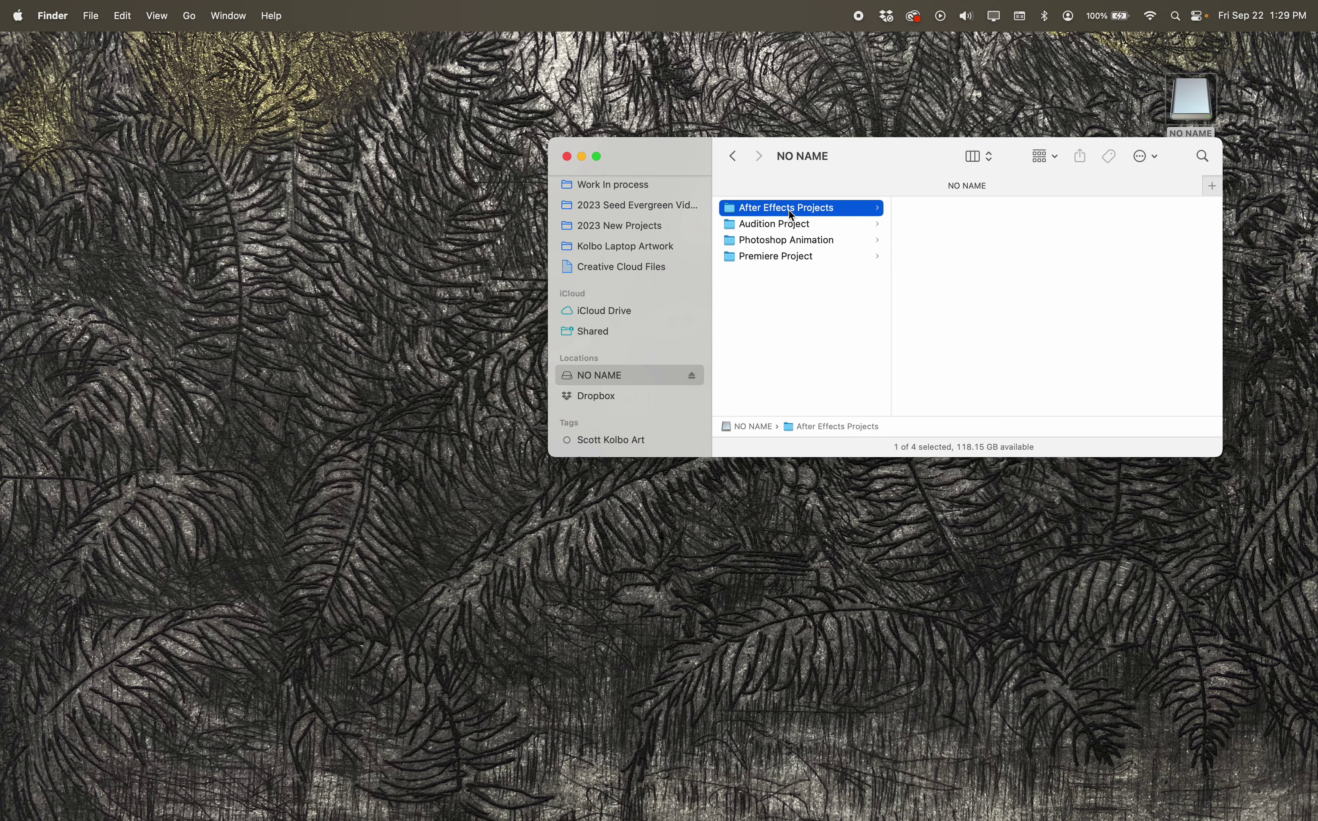
{"action": "left_click", "coordinate": [963, 209]}
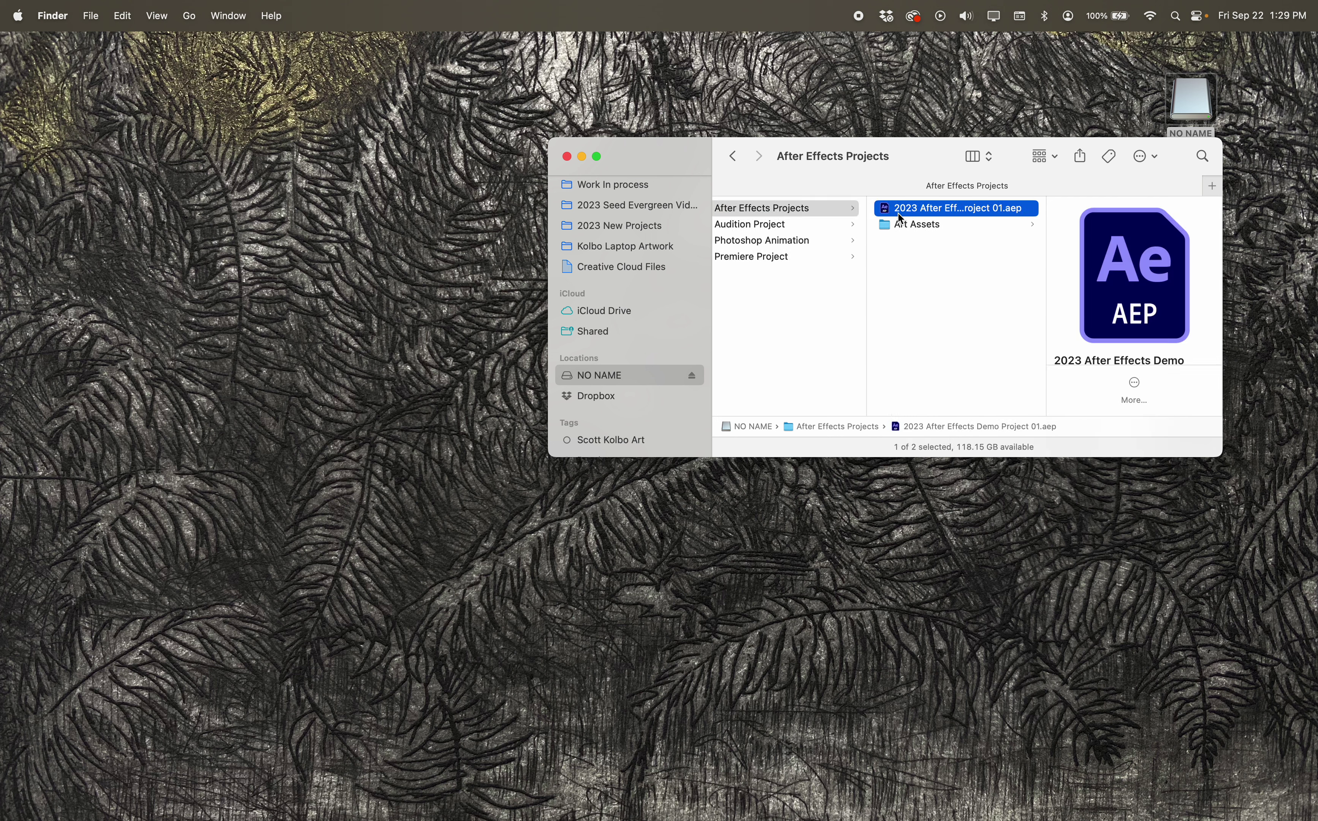
{"action": "double_click", "coordinate": [897, 213]}
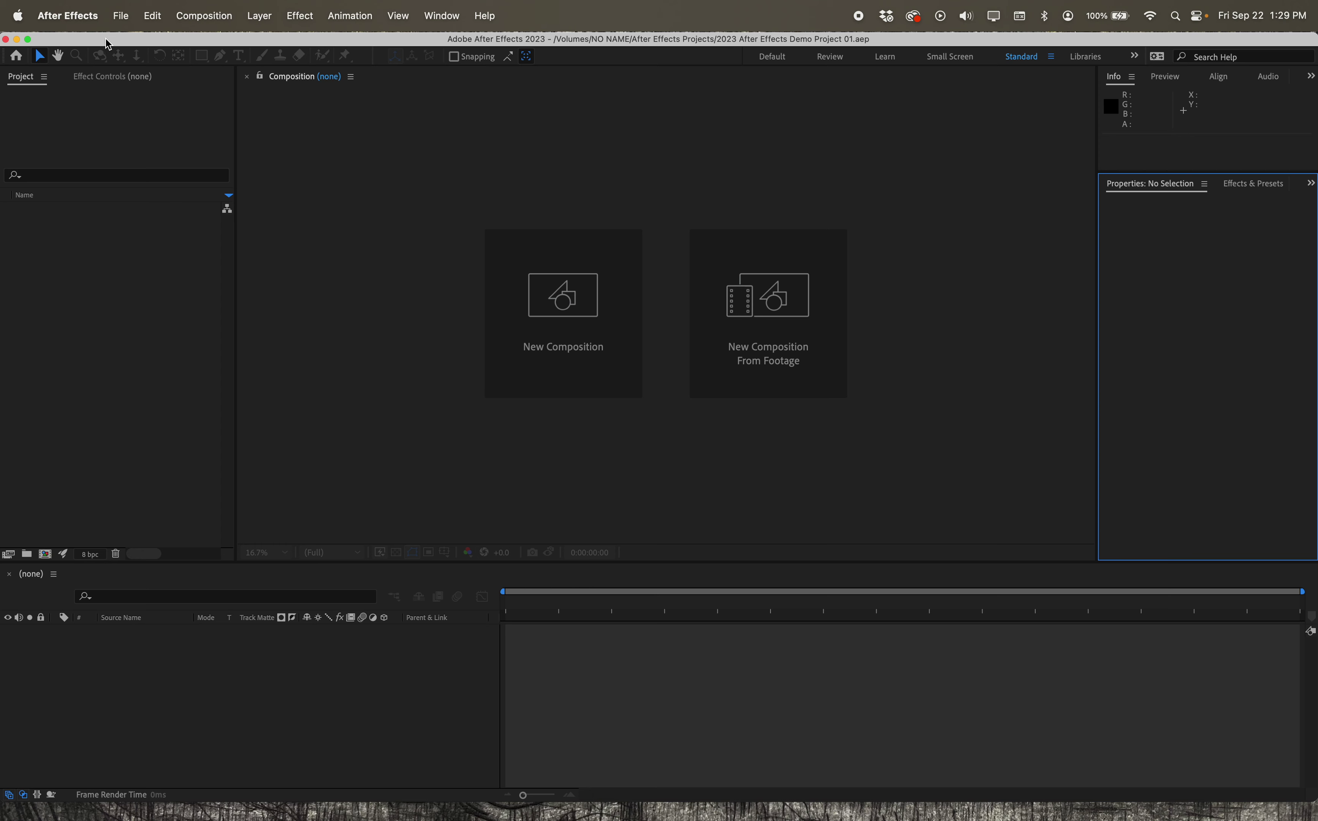
Close the After Effects project and return to the After Effects Projects folder in Finder.
{"action": "left_click", "coordinate": [6, 39]}
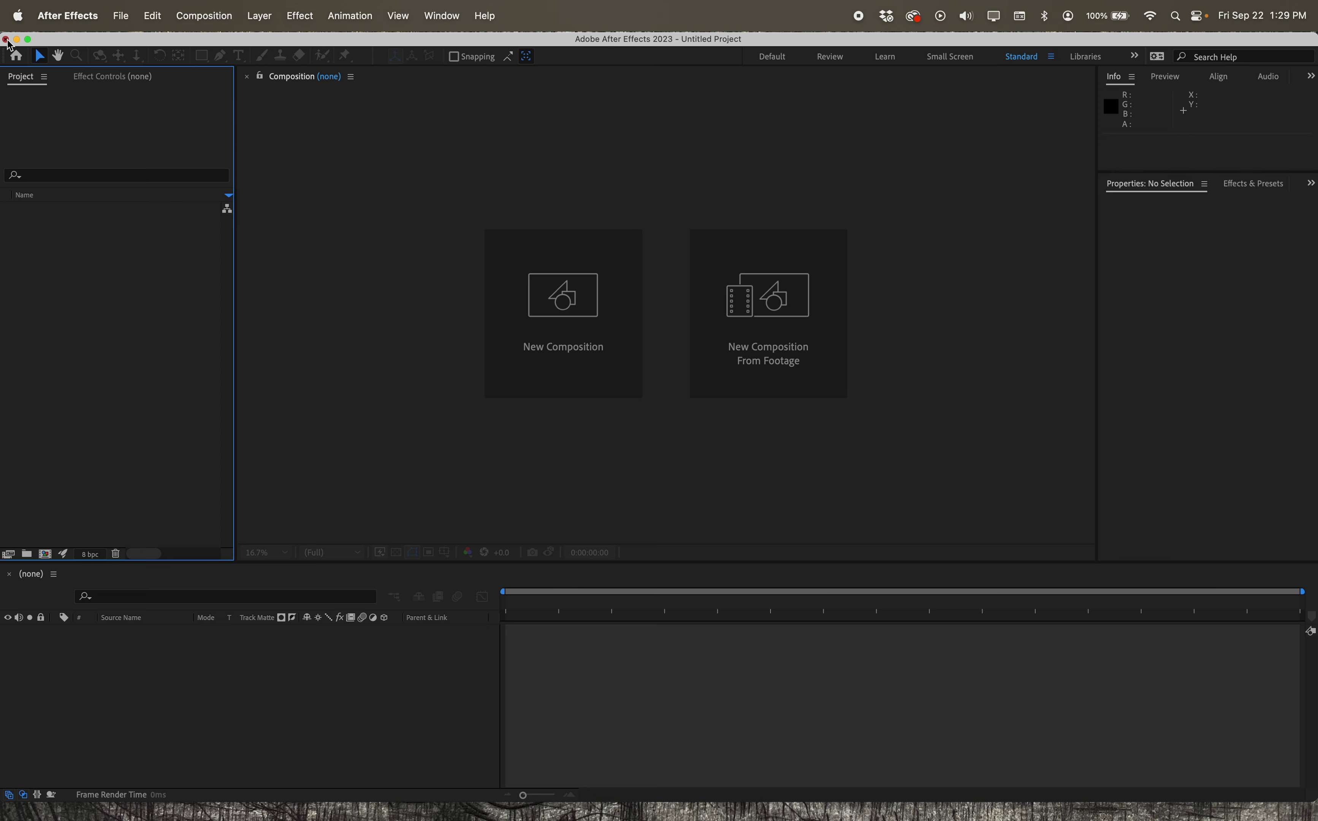
{"action": "left_click", "coordinate": [1023, 305]}
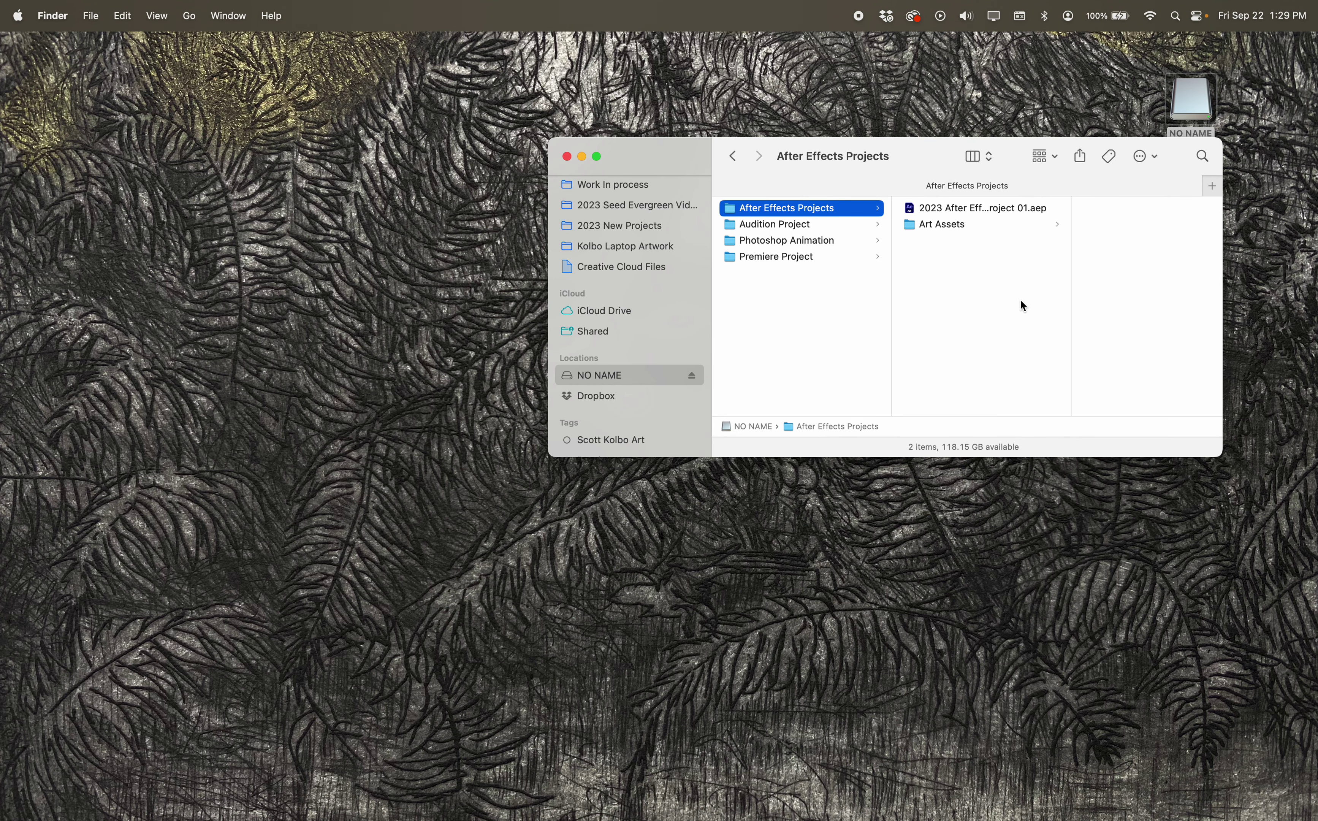
Go back to the NO NAME drive's top-level folders, move the Finder window aside and select the drive on the desktop.
{"action": "left_click", "coordinate": [663, 374]}
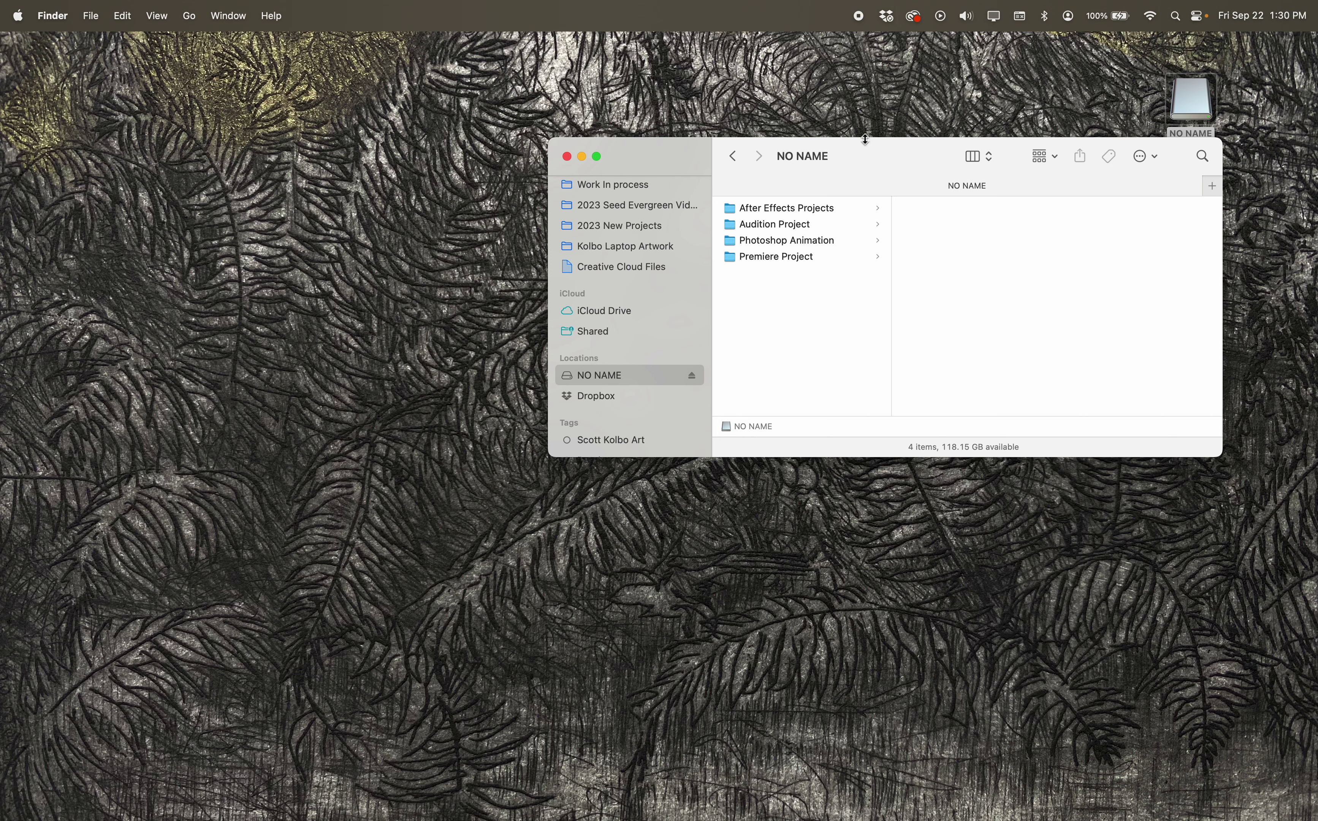
{"action": "left_click_drag", "start_coordinate": [868, 145], "coordinate": [646, 95]}
{"action": "left_click", "coordinate": [1196, 108]}
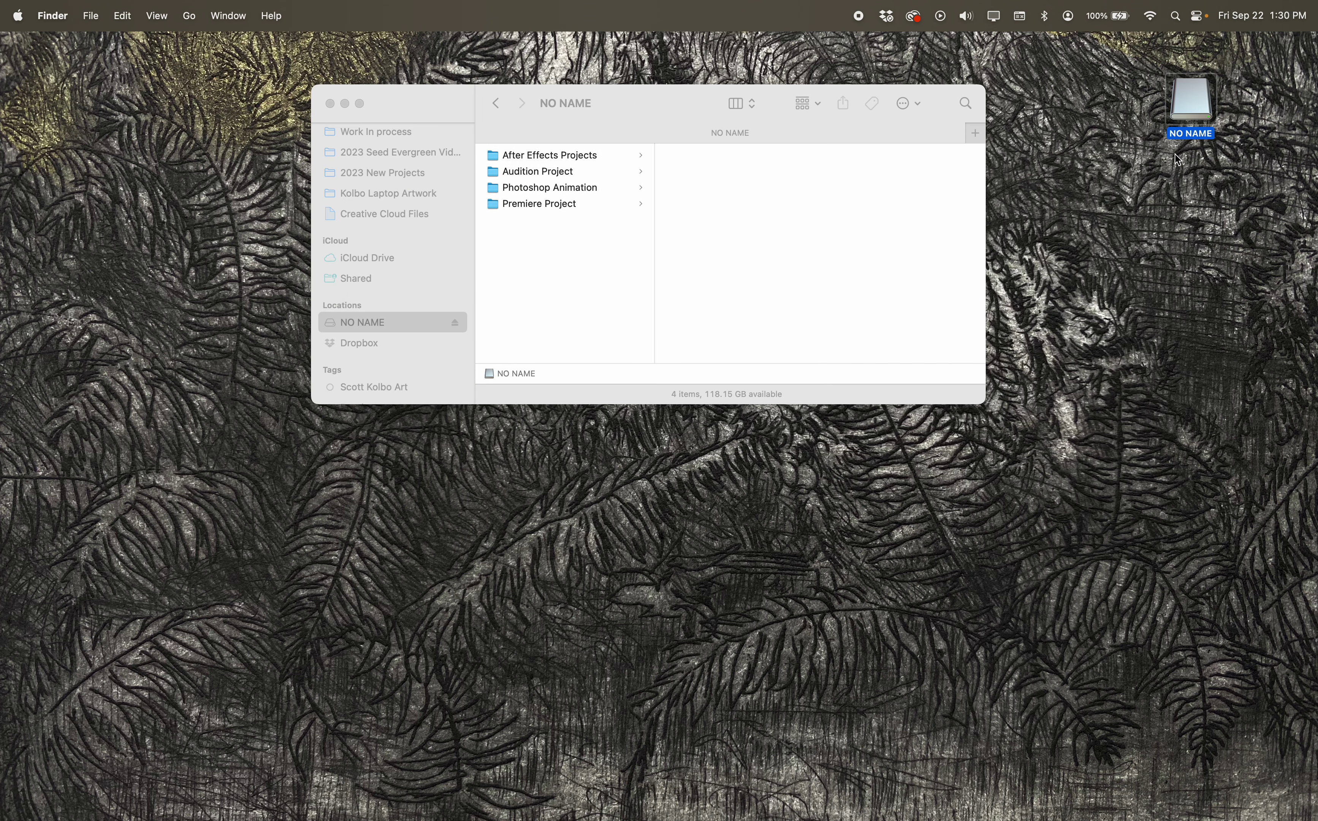